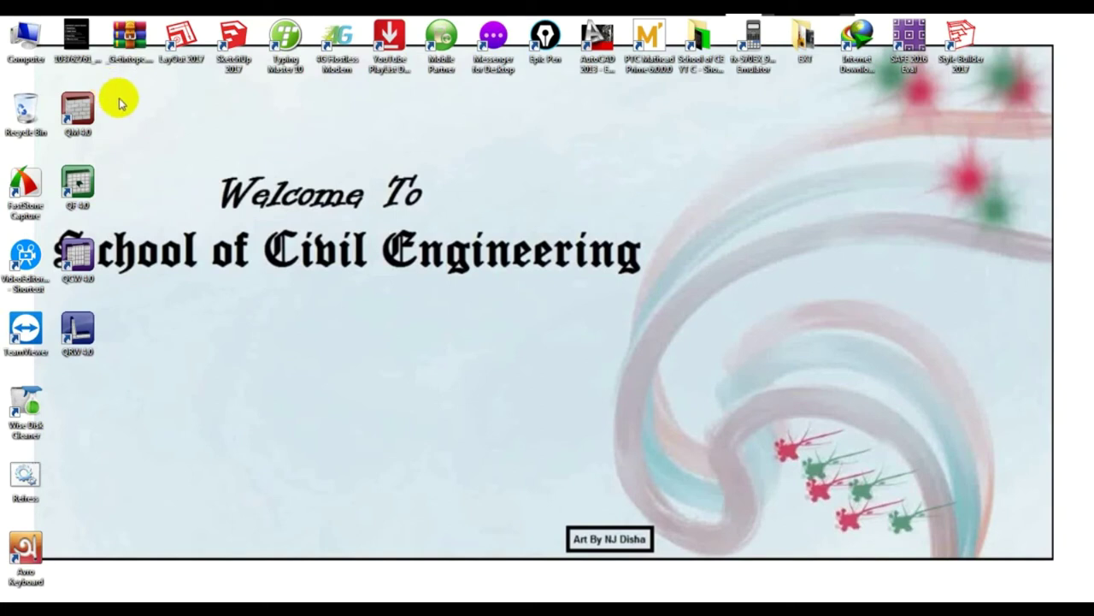
Drag the QM, QF, QSW and QRW 4.0 shortcuts to a column right of the welcome text.
left_click_drag(124, 91, 65, 359)
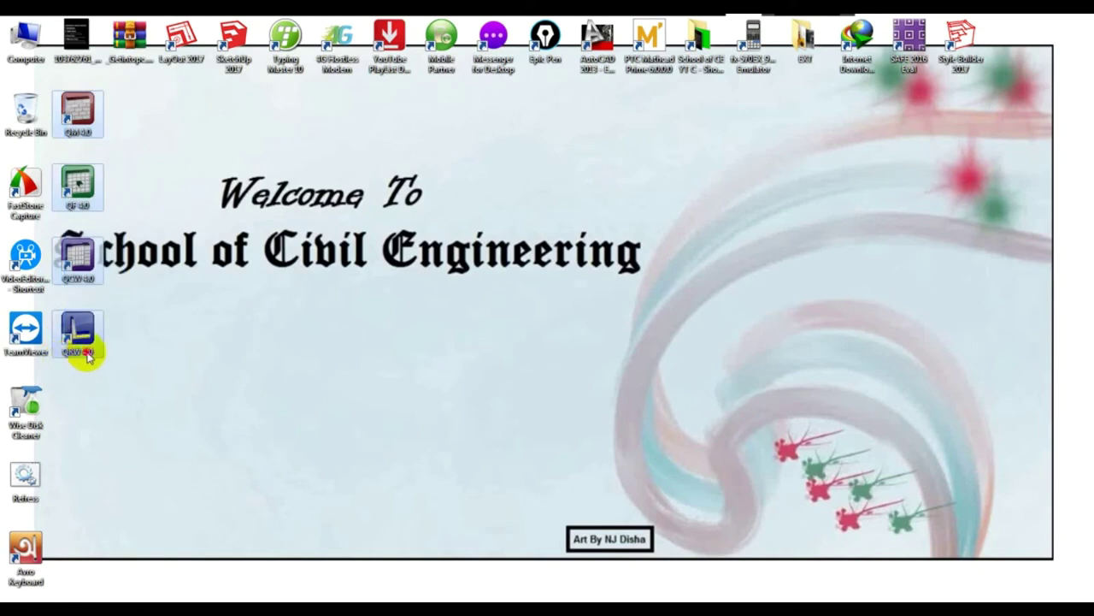
left_click(81, 348)
left_click(142, 385)
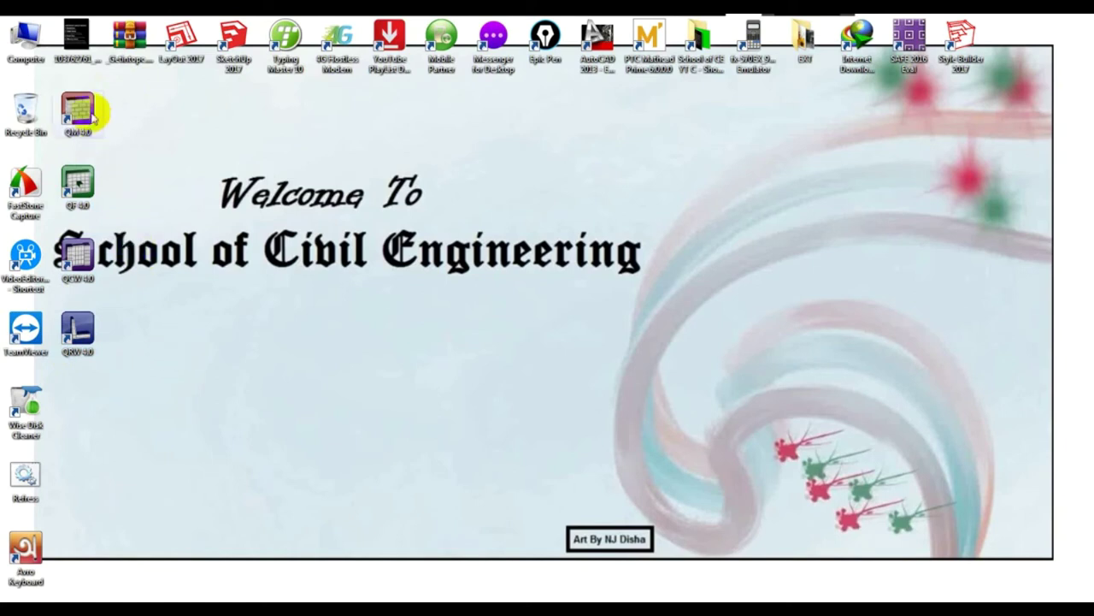
left_click_drag(118, 96, 91, 359)
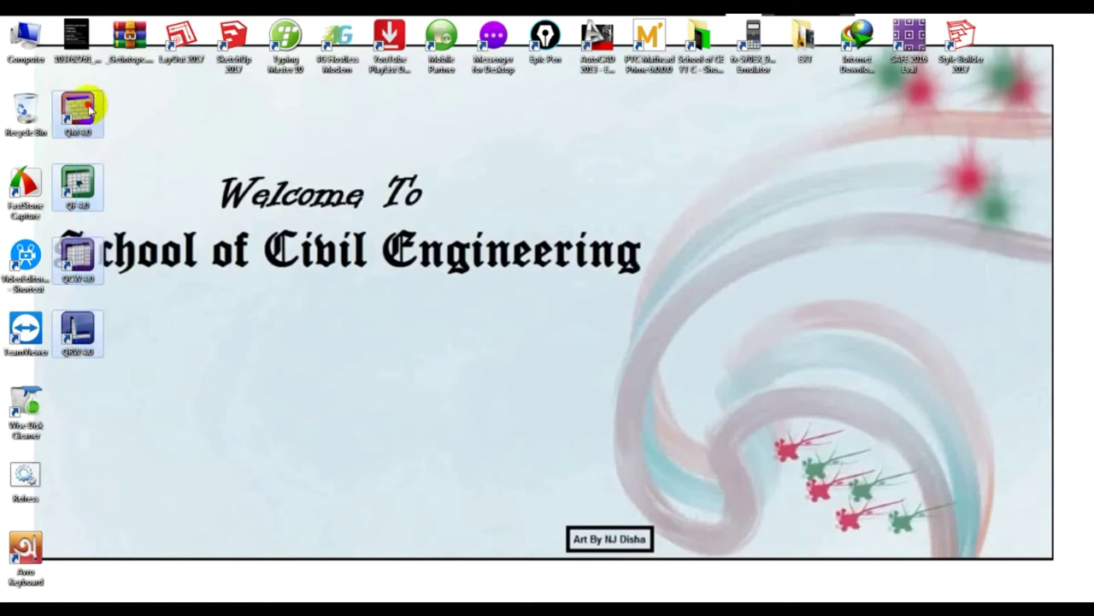
left_click_drag(91, 109, 728, 134)
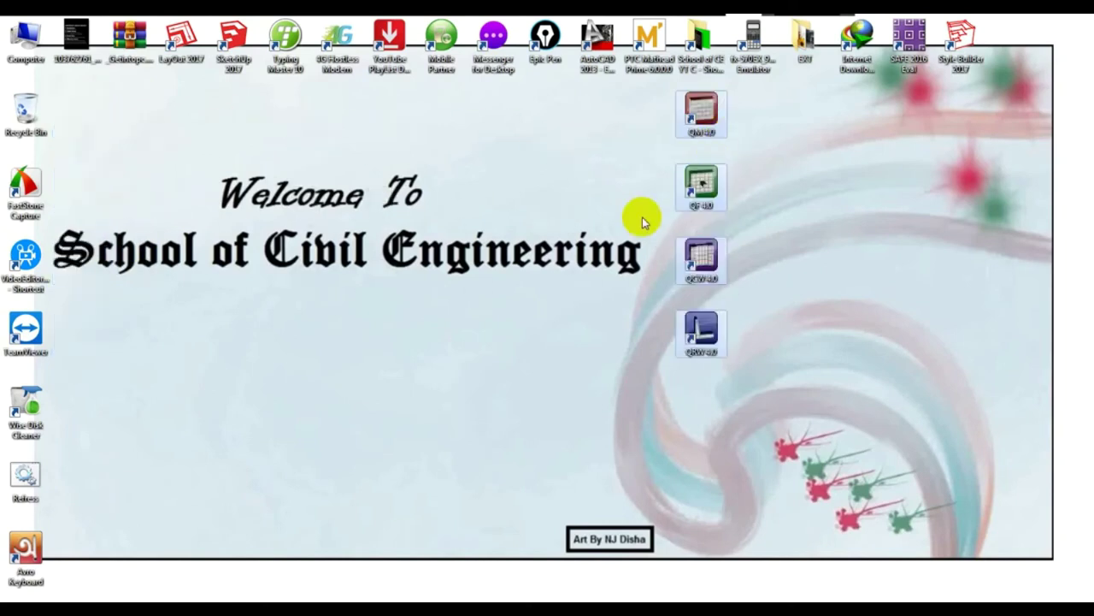
Clear the shortcut selection and select the QM 4.0 shortcut.
left_click(704, 413)
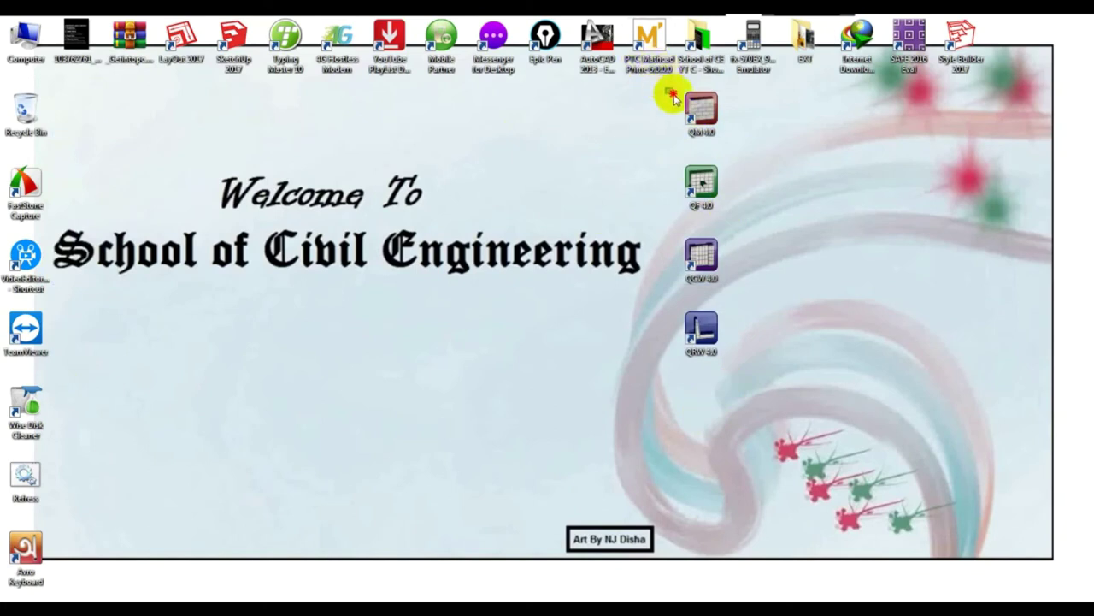
left_click_drag(673, 98, 742, 384)
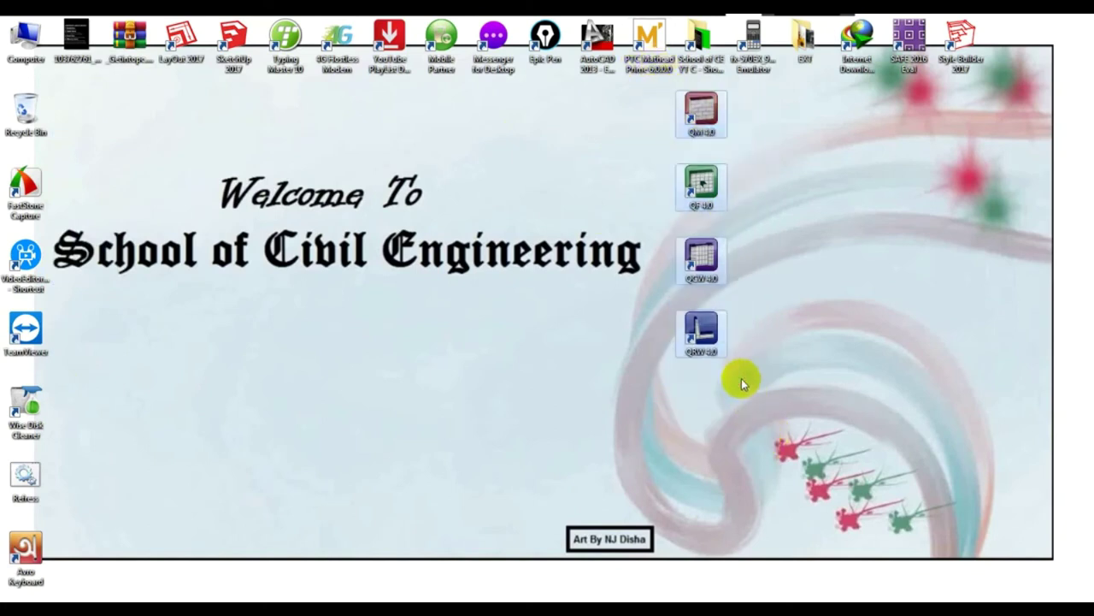
left_click(743, 384)
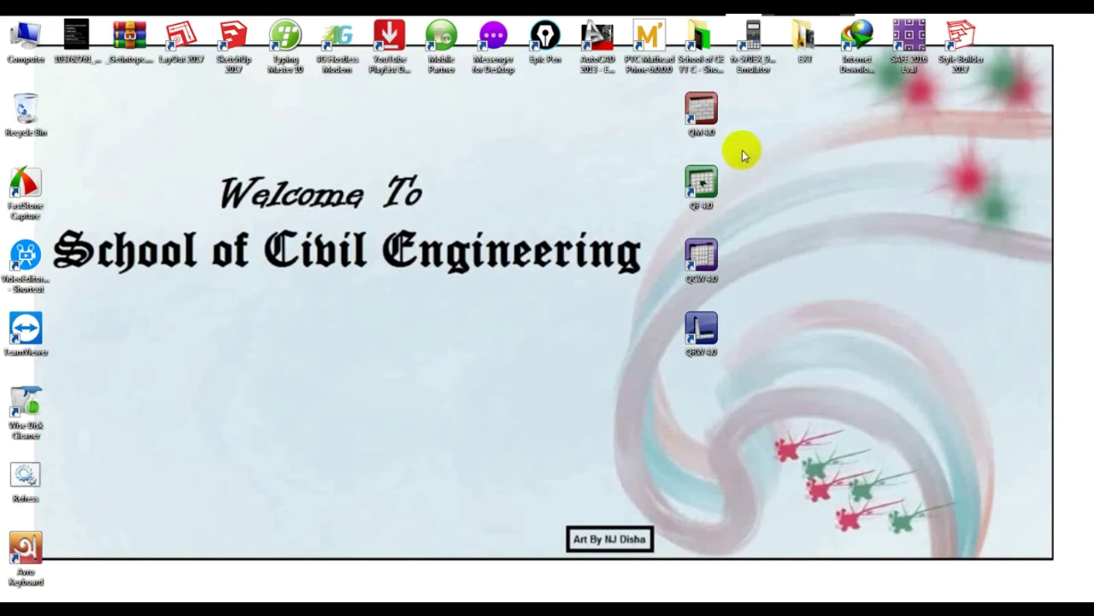
left_click(606, 128)
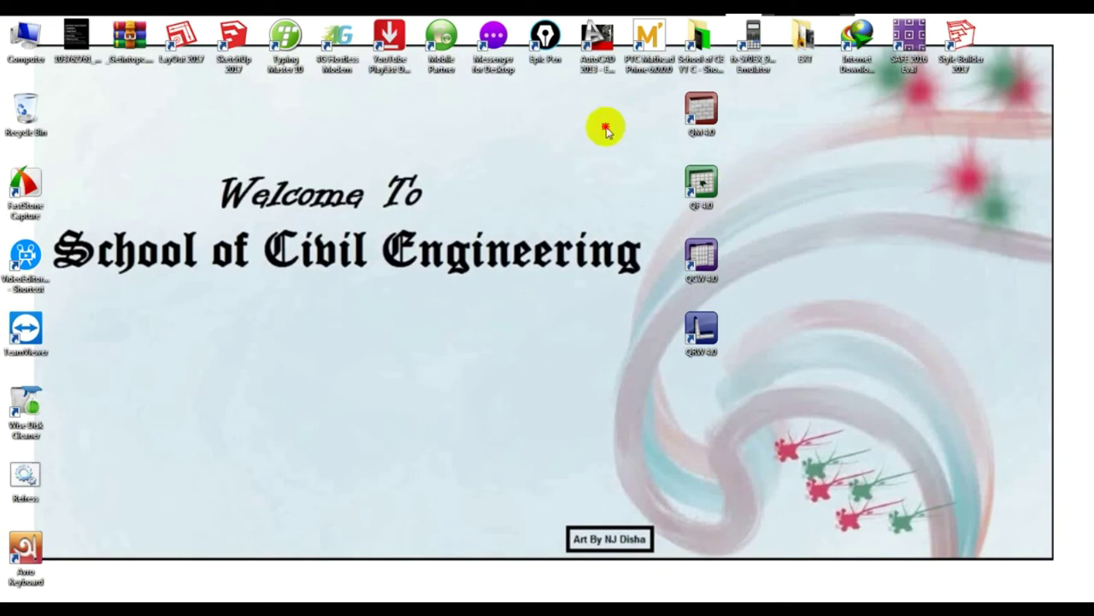
left_click(701, 107)
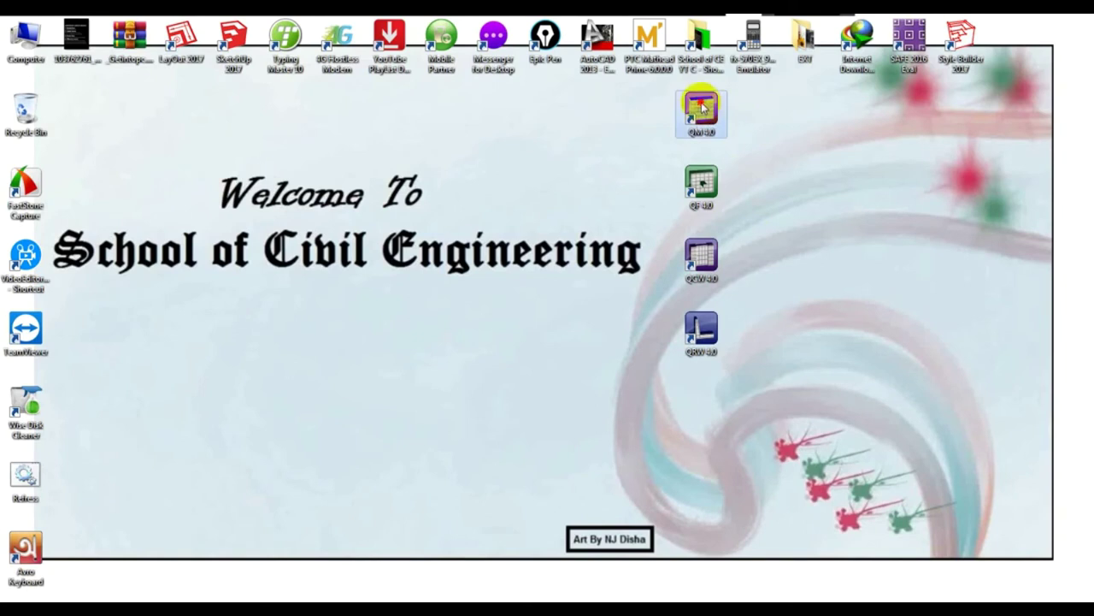
Launch QM 4.0 and create a new Beam project with the default name Beam 1.
double_click(701, 107)
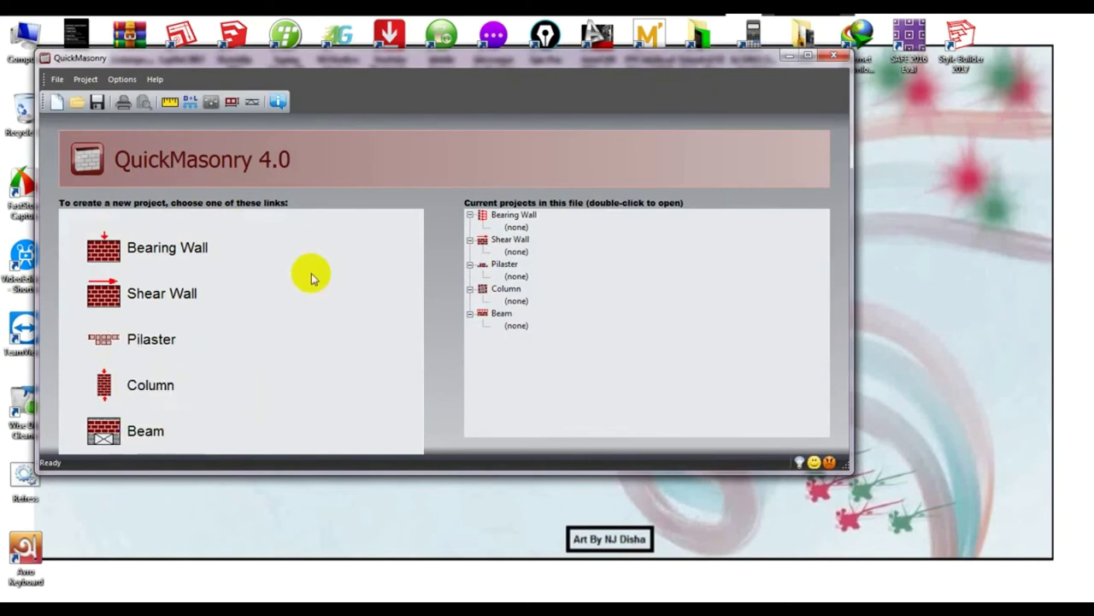
left_click(162, 432)
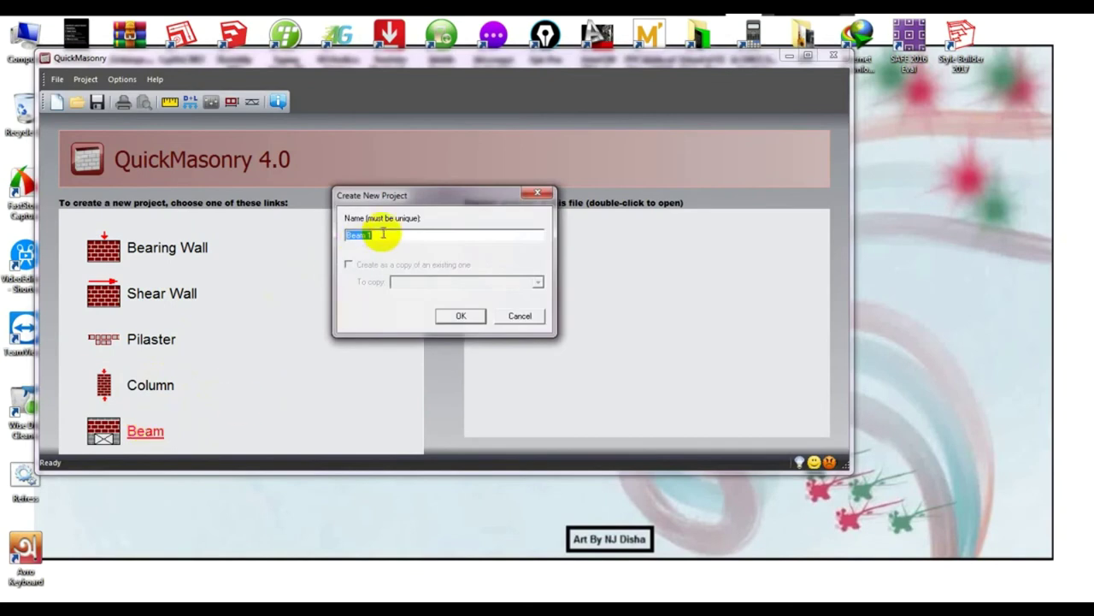
left_click(460, 316)
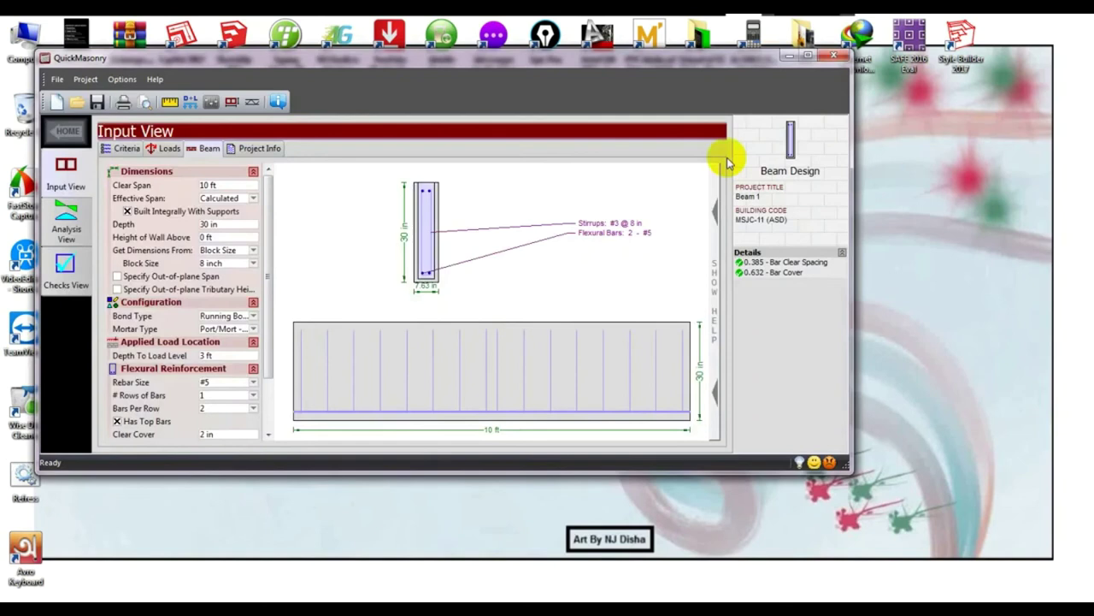
Maximize the QuickMasonry 4.0 window to fill the screen.
left_click(806, 56)
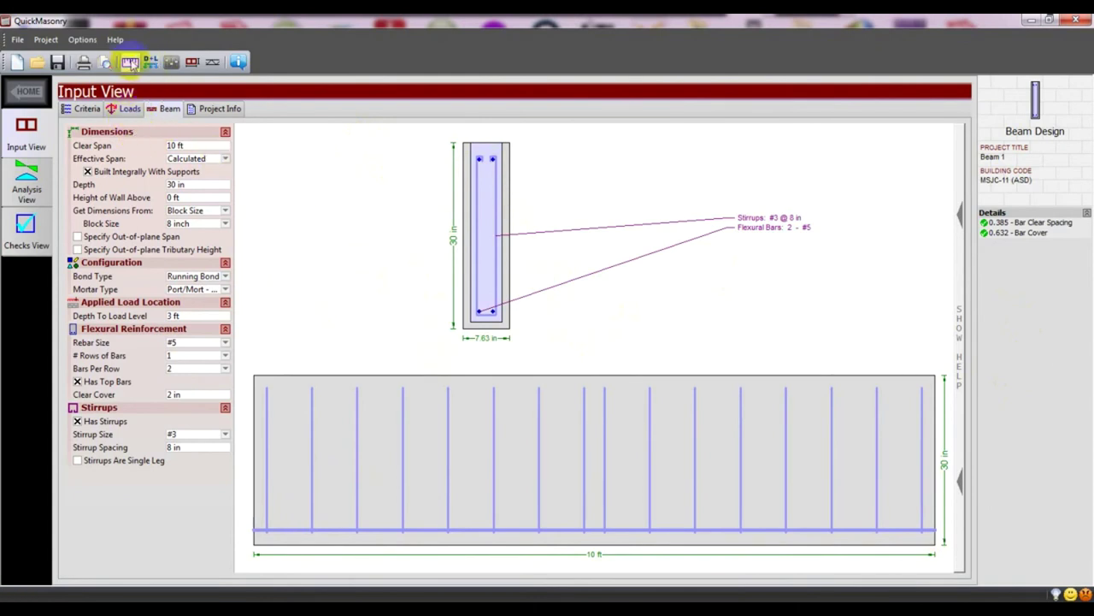
Switch the Units System to Metric and back to English, keep in^4 for Inertia, and apply.
left_click(130, 62)
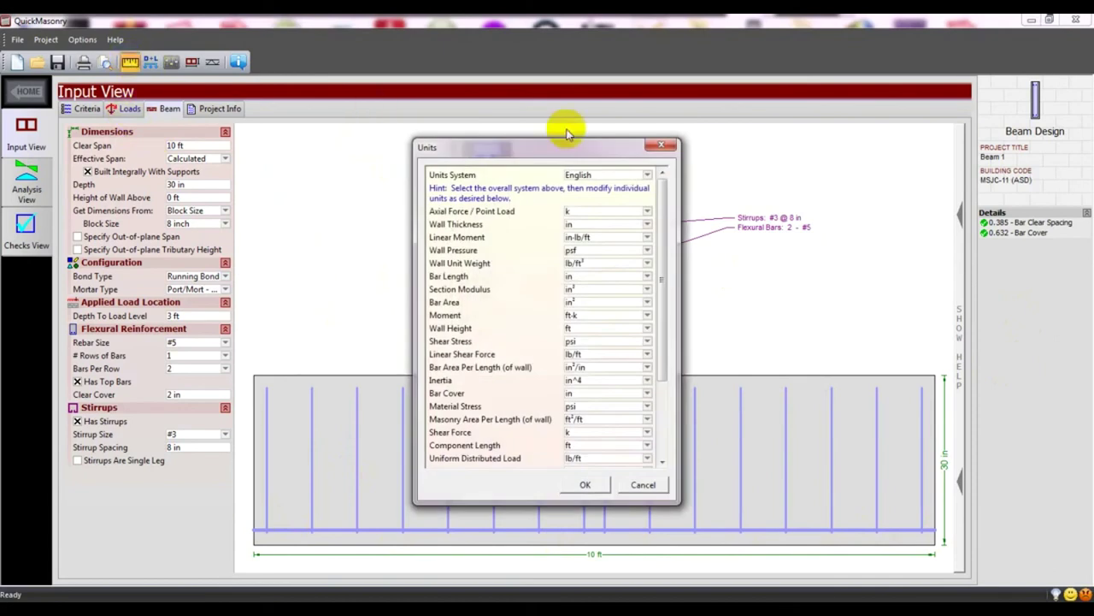
left_click_drag(579, 151, 575, 125)
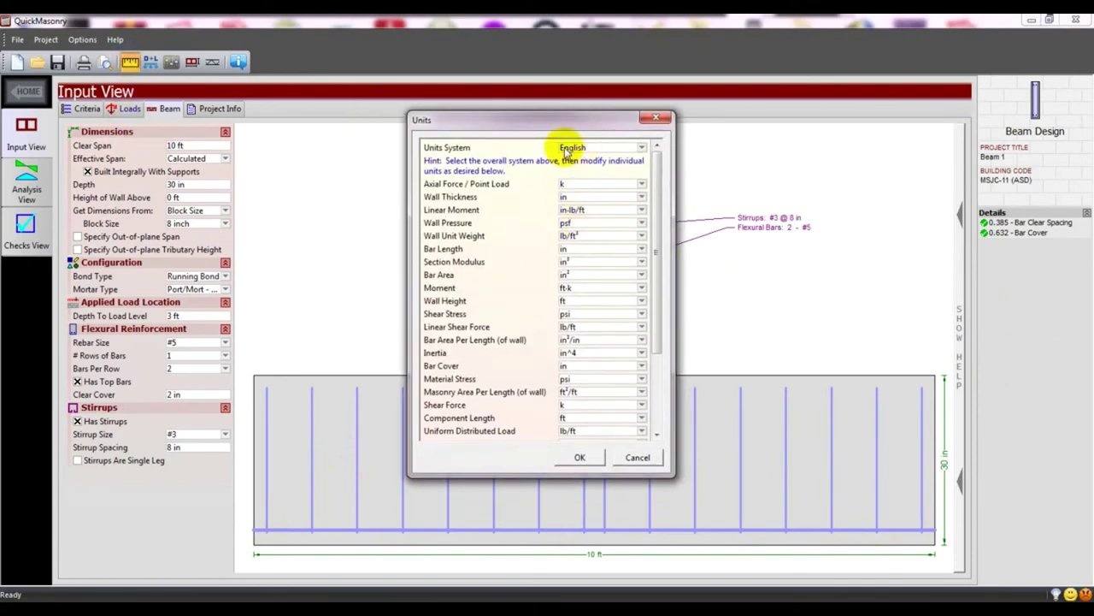
left_click(584, 150)
left_click(581, 168)
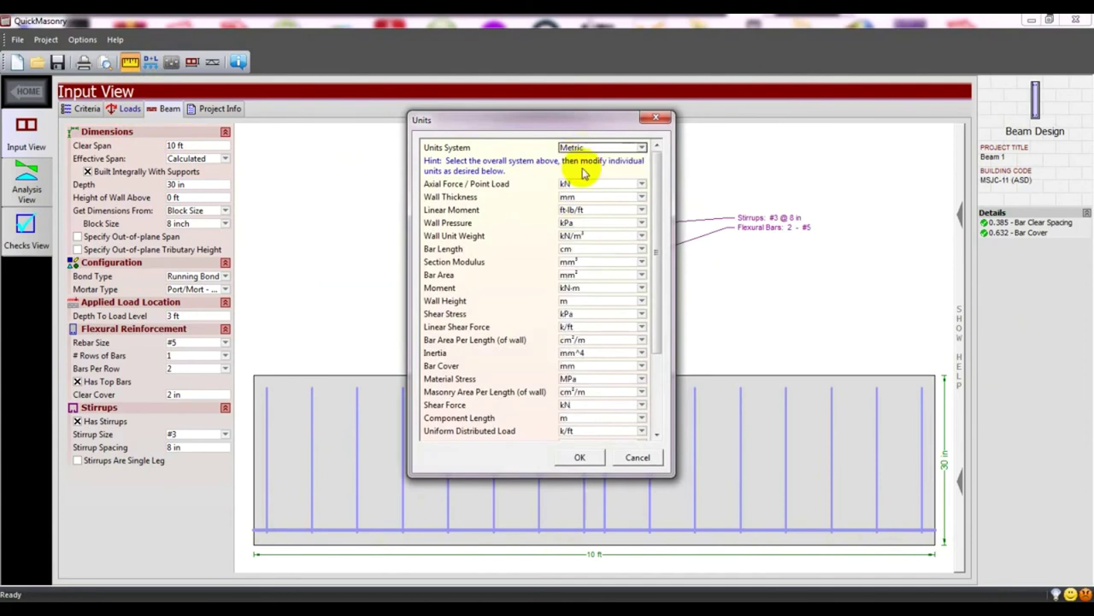
left_click(587, 148)
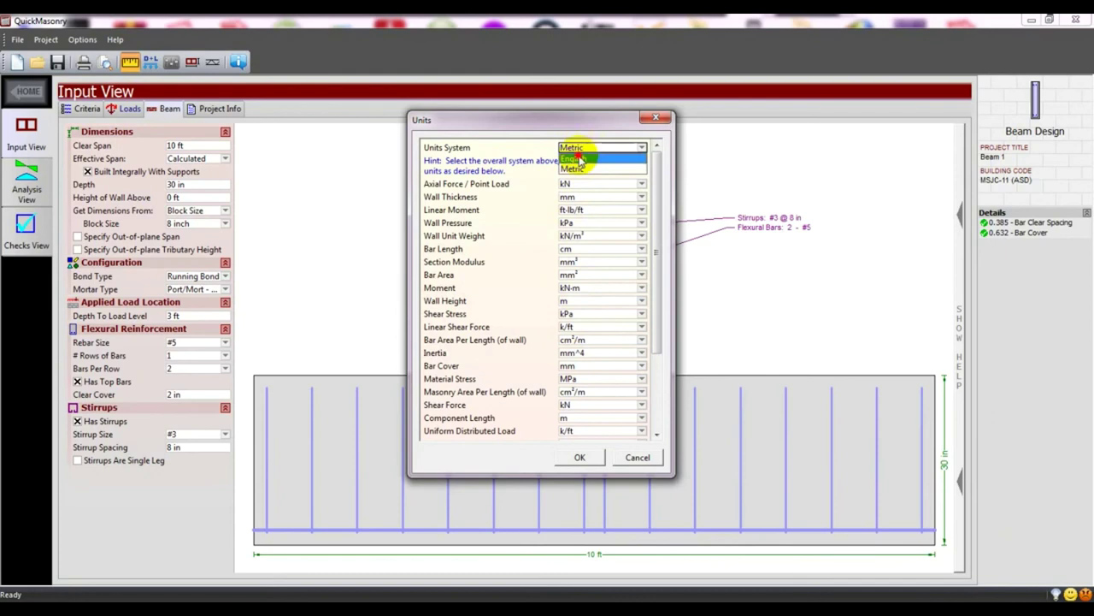
left_click(579, 159)
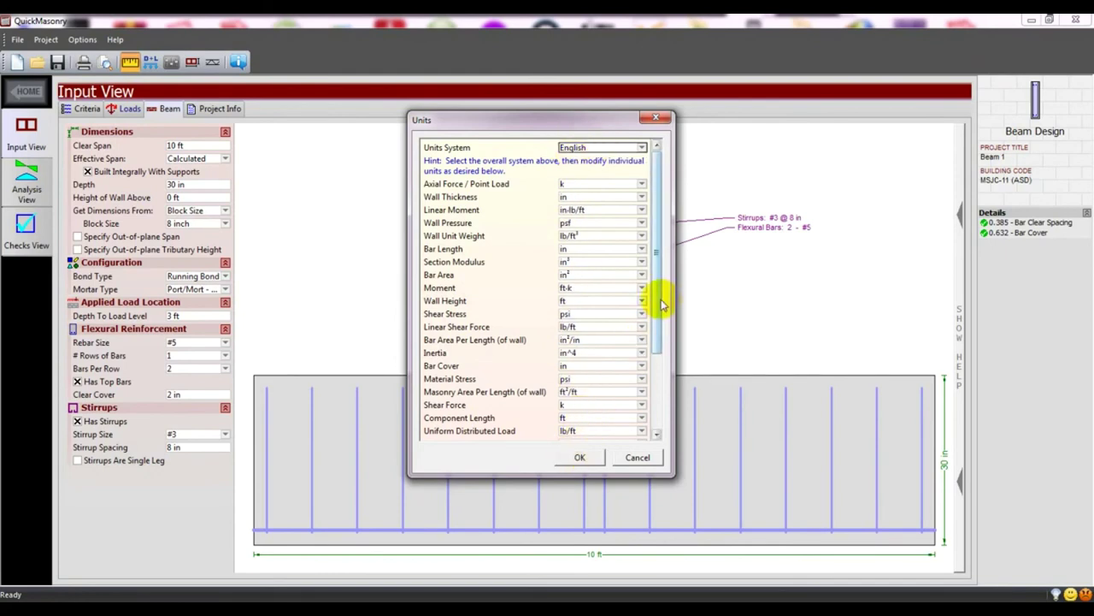
left_click_drag(663, 303, 647, 386)
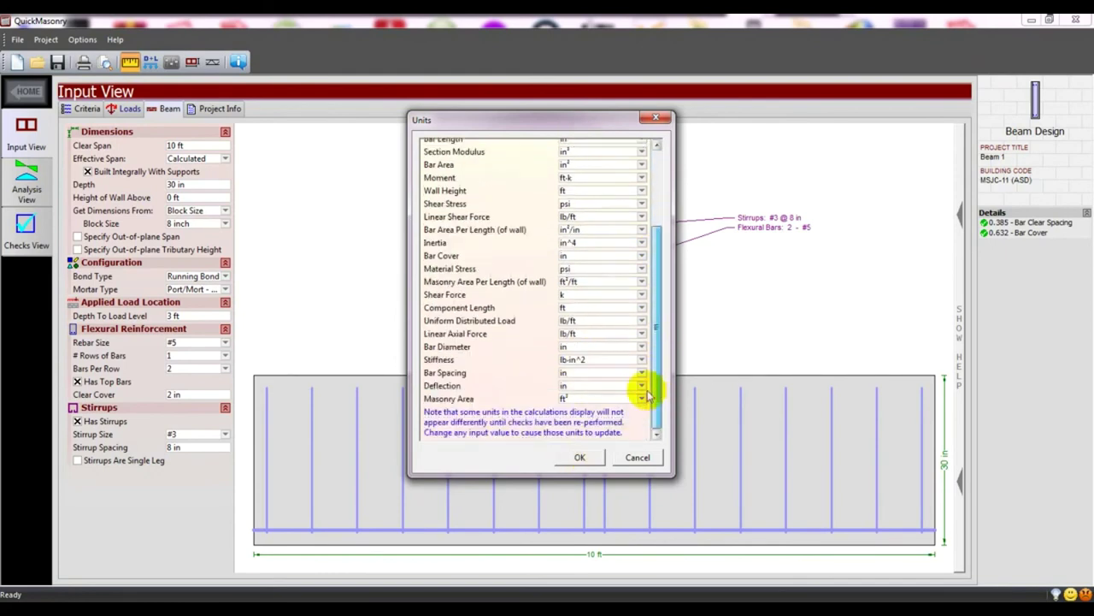
left_click(642, 243)
left_click(657, 253)
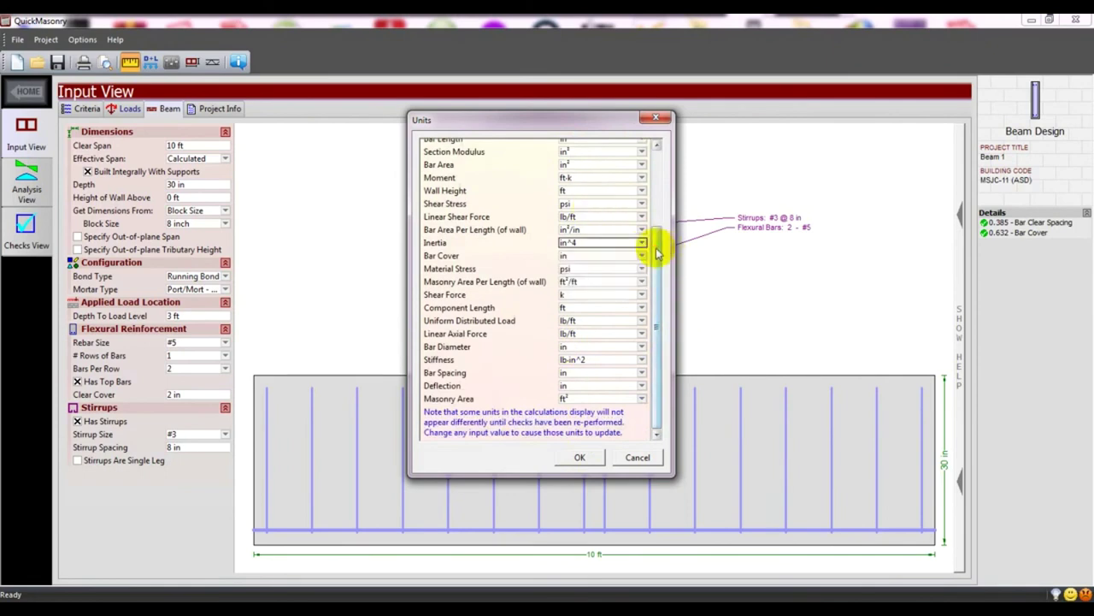
left_click(580, 457)
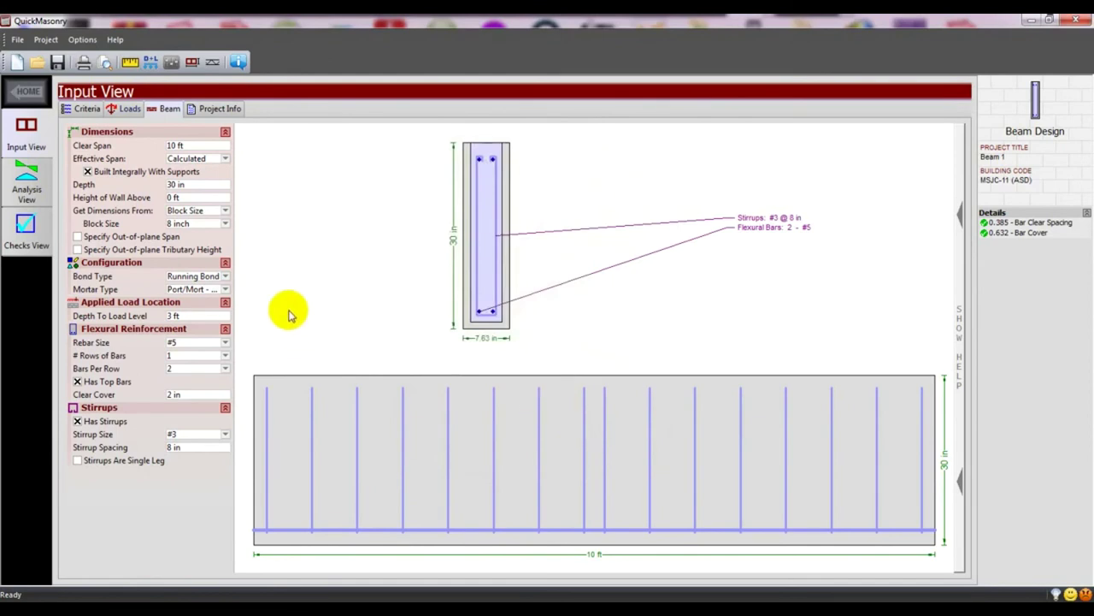
Keep IBC 2012 (Strength) as the load combination set, review its table, and close the manager.
left_click(151, 62)
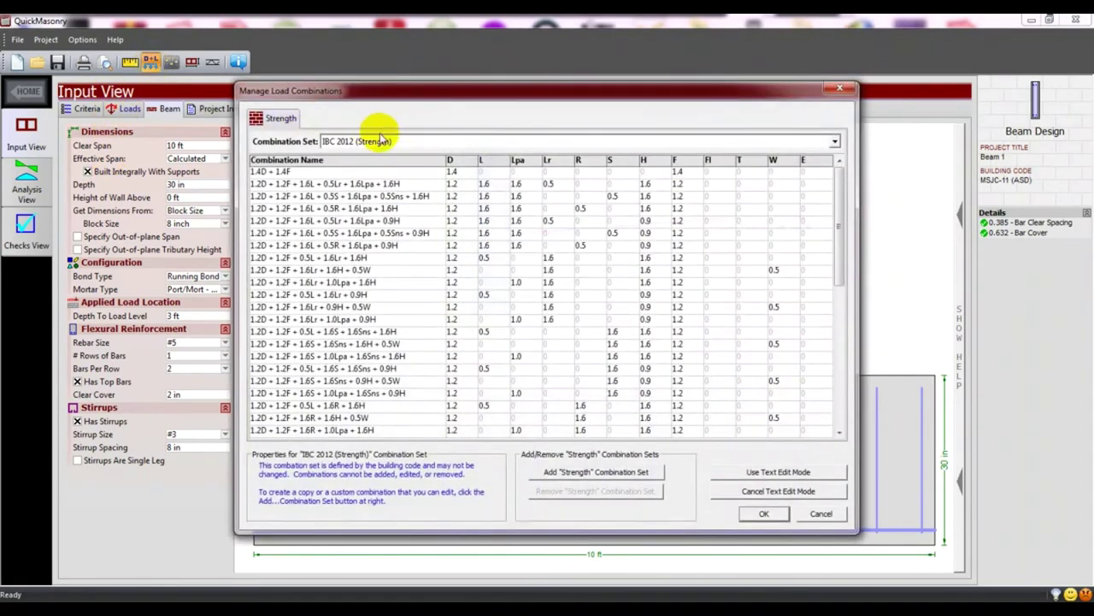
left_click_drag(437, 89, 371, 79)
left_click(324, 130)
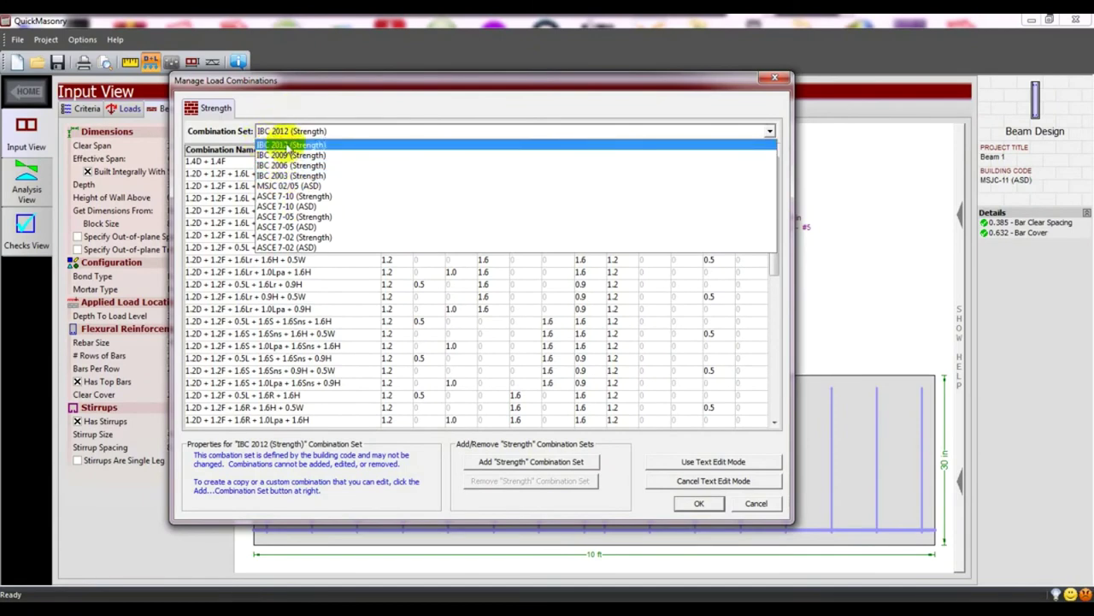
left_click(303, 145)
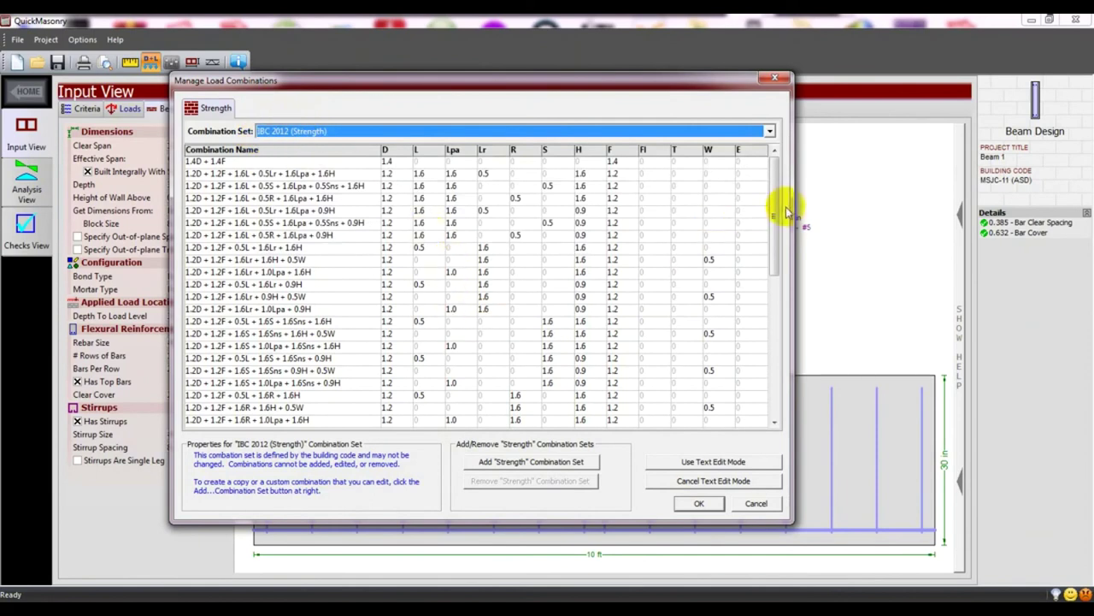
left_click_drag(775, 195, 760, 116)
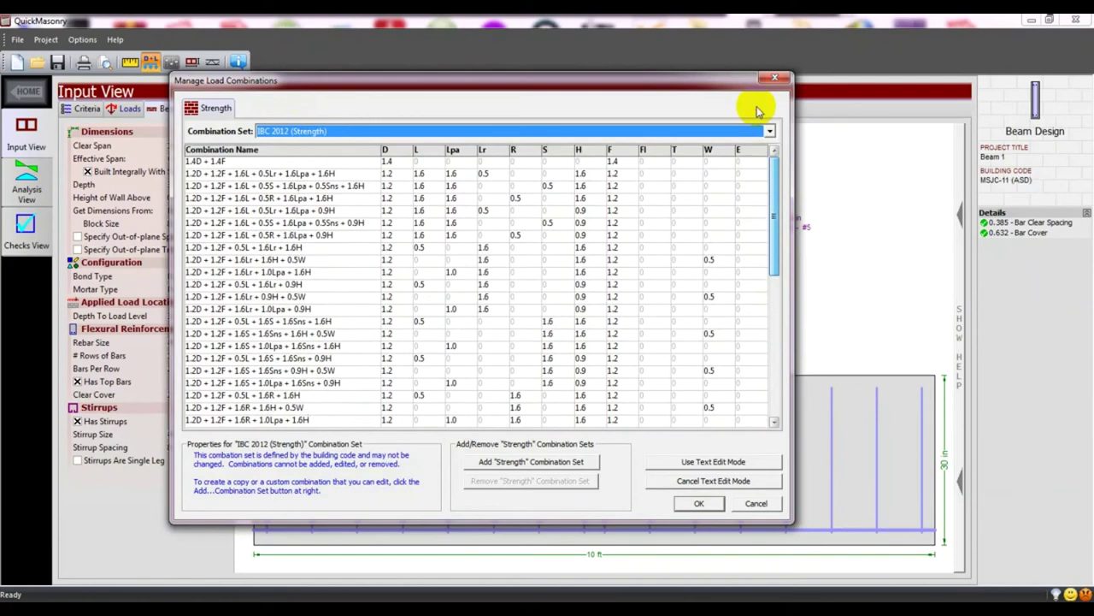
left_click(699, 503)
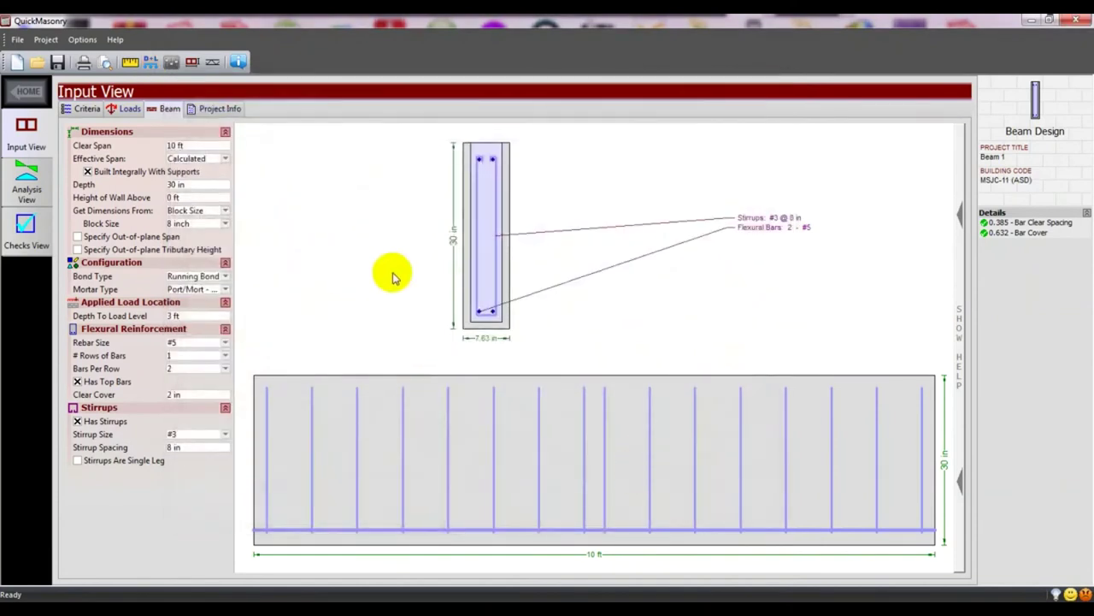
In the Criteria tab, keep MSJC-11 (ASD) as the building code.
left_click(82, 113)
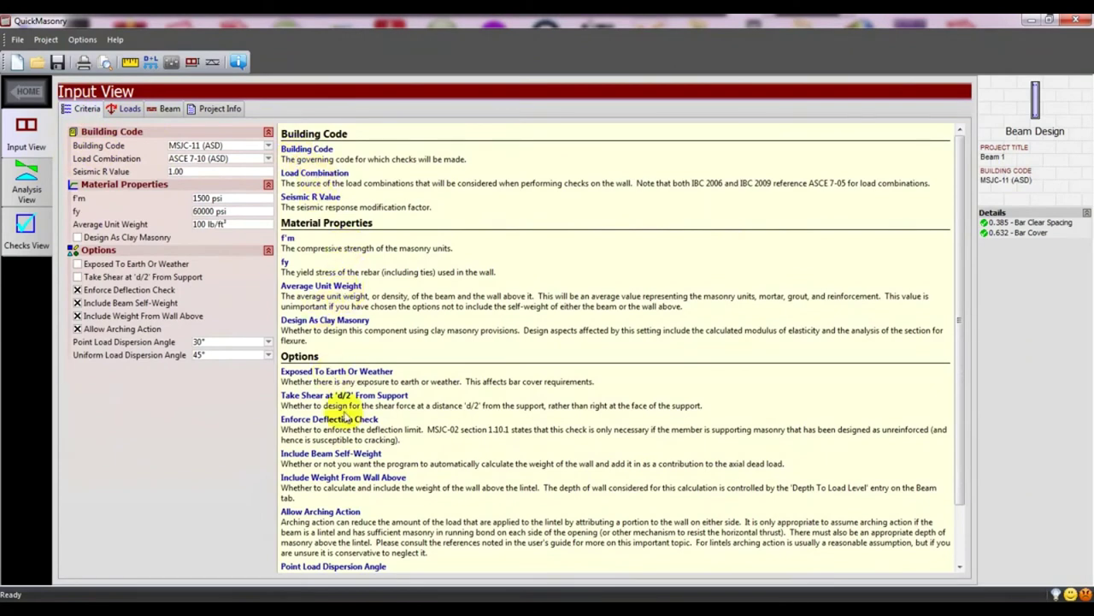
scroll(376, 487, "down", 2)
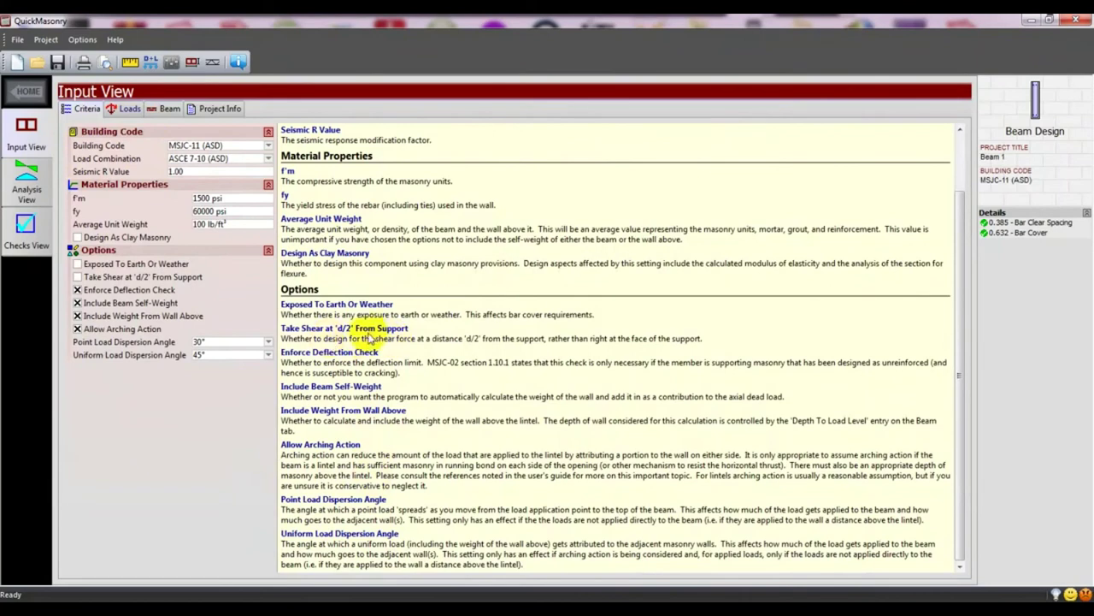
scroll(354, 449, "up", 2)
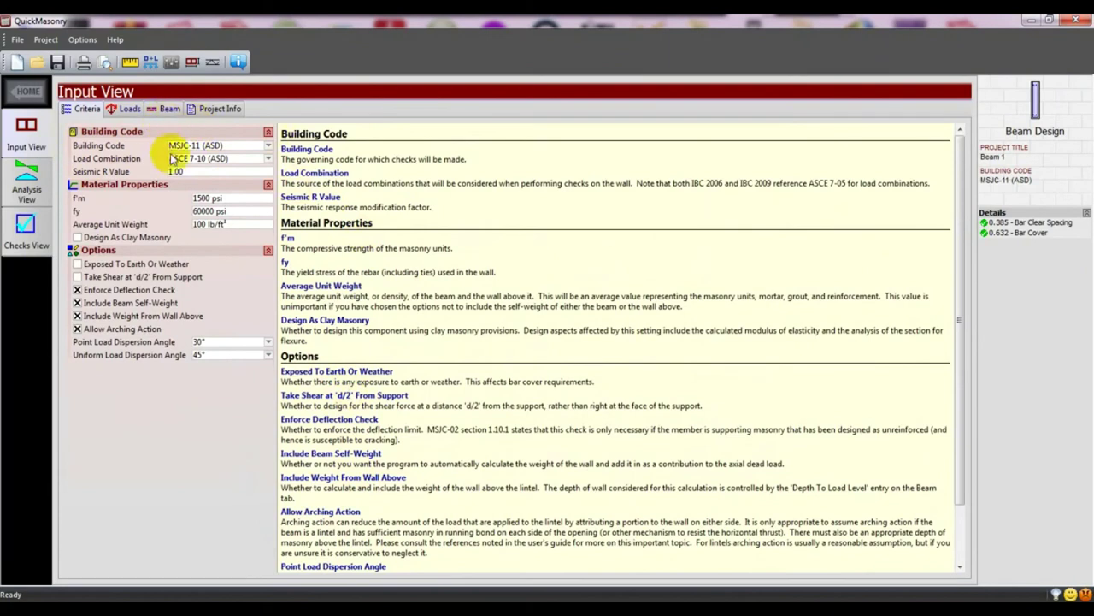
left_click(207, 147)
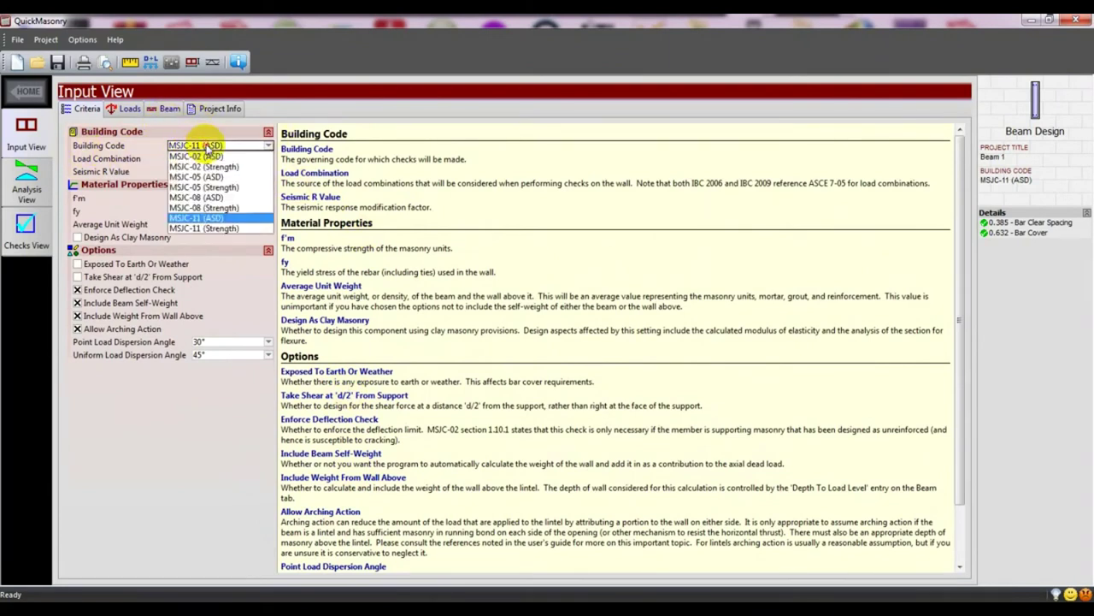
left_click(182, 221)
left_click(218, 145)
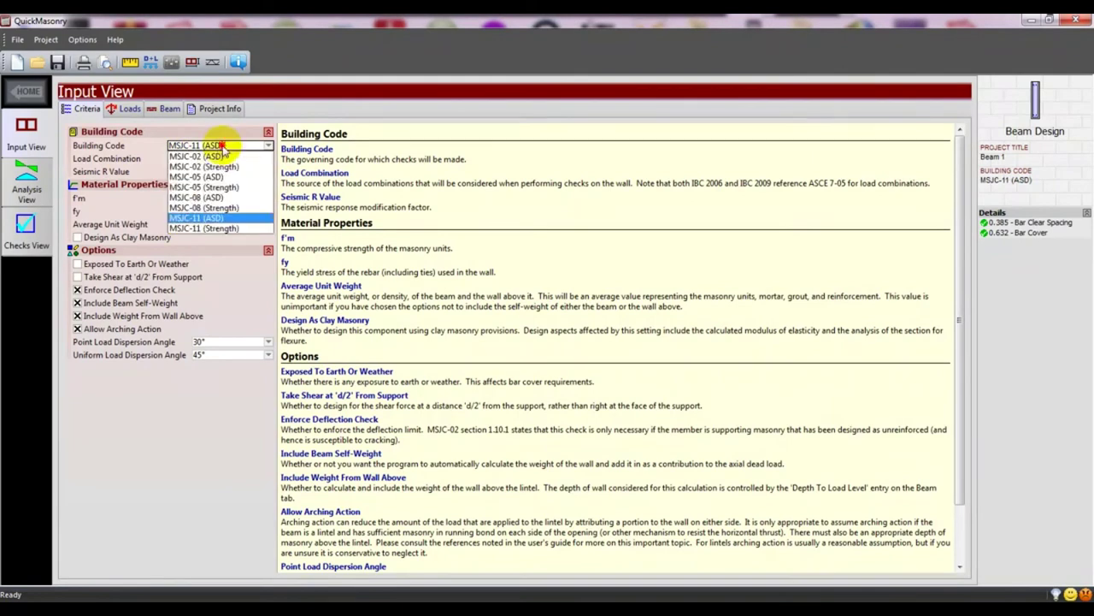
left_click(208, 220)
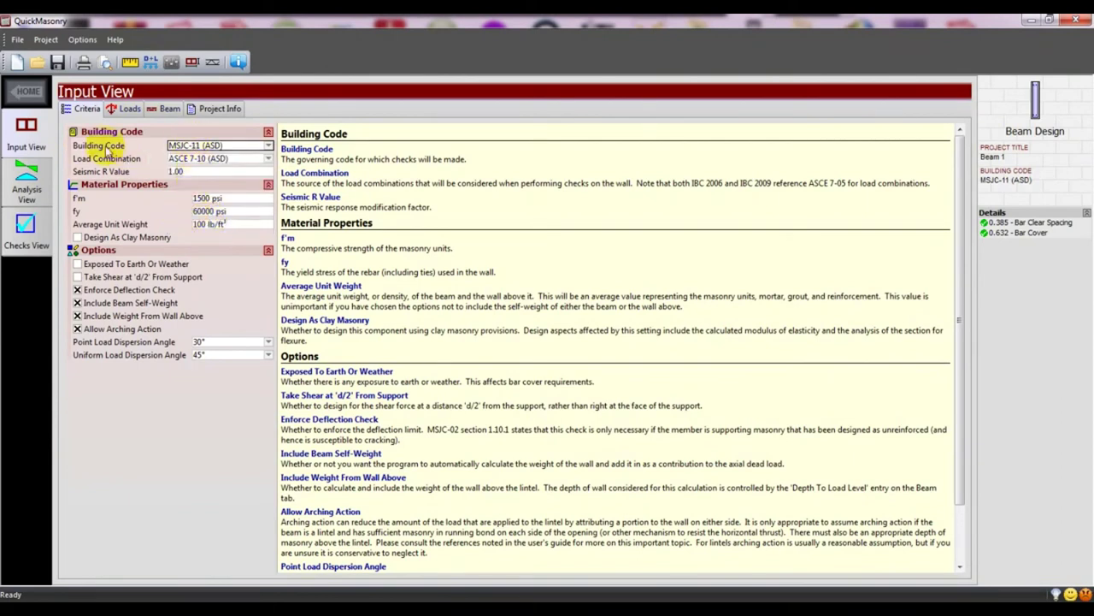
Keep ASCE 7-10 (ASD) as the load combination standard and scroll through the criteria.
left_click(186, 159)
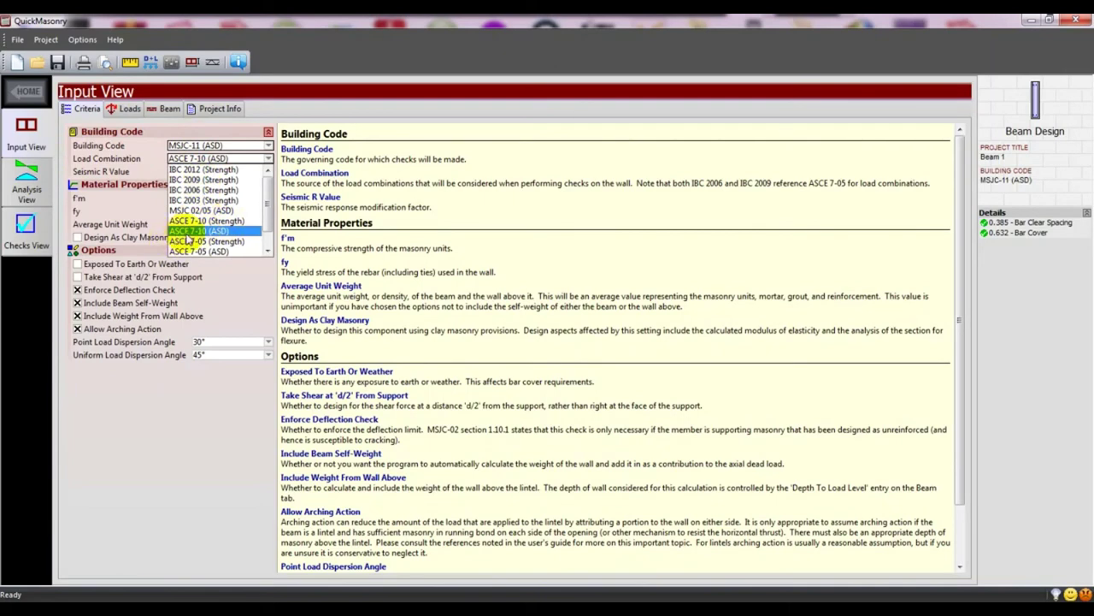
left_click(210, 232)
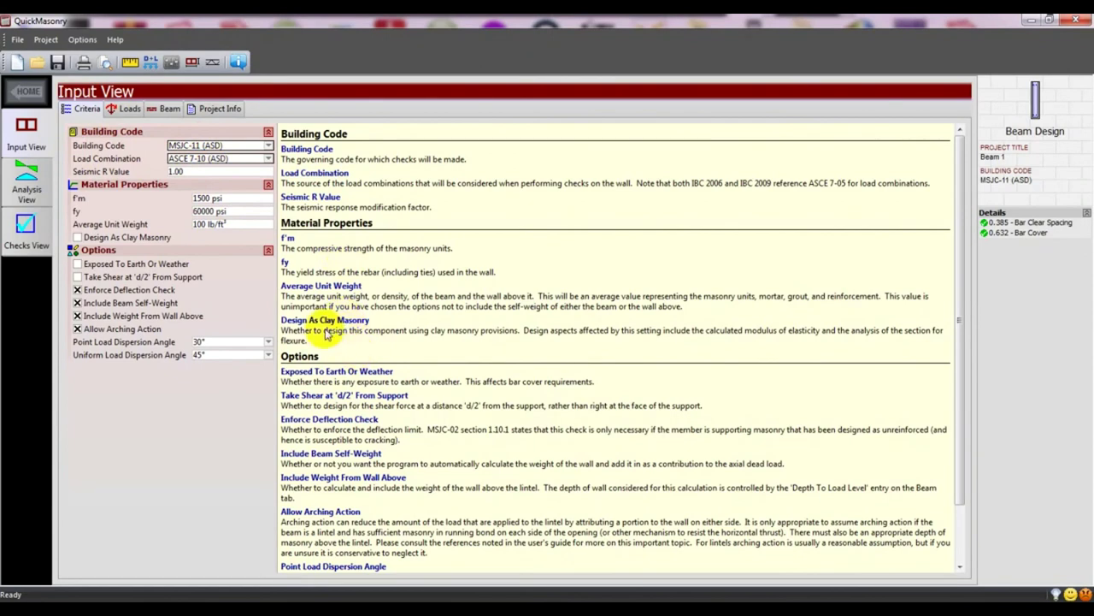
scroll(344, 306, "down", 3)
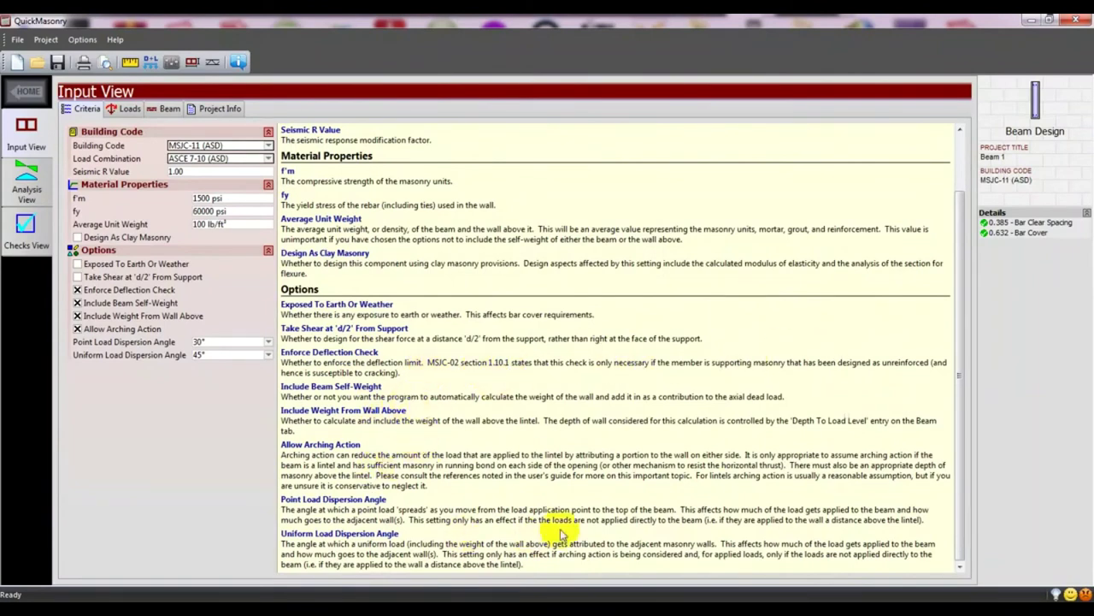
scroll(318, 273, "up", 1)
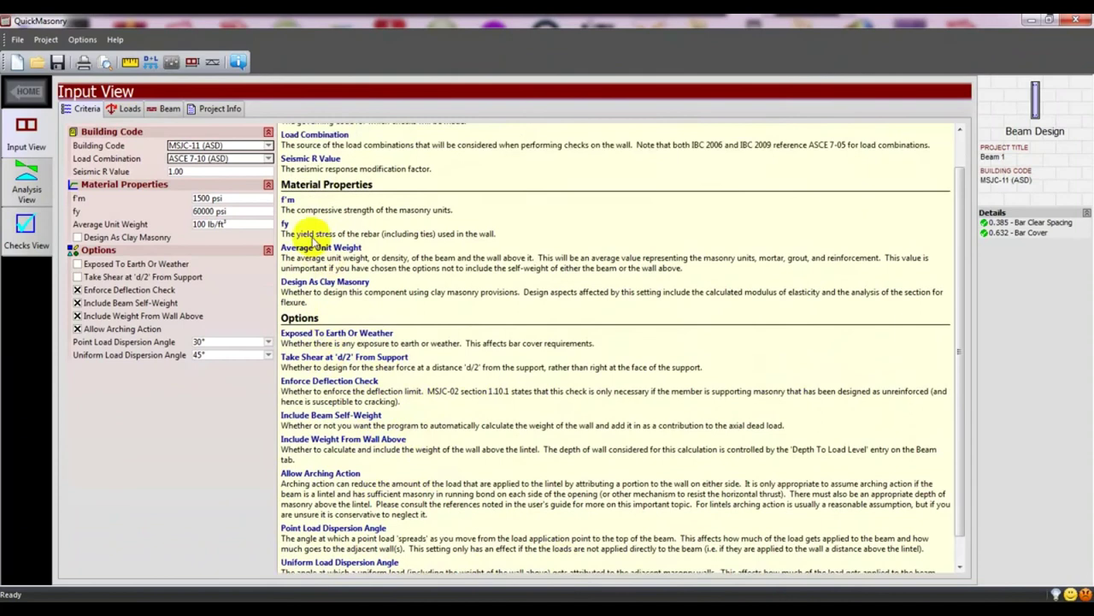
scroll(342, 320, "up", 1)
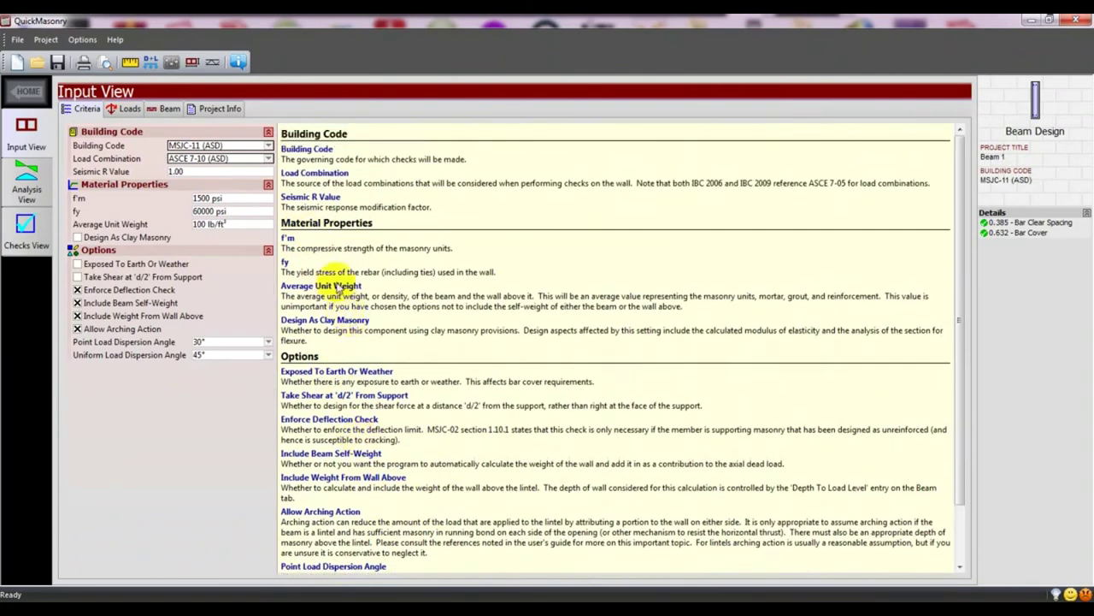
scroll(376, 282, "down", 3)
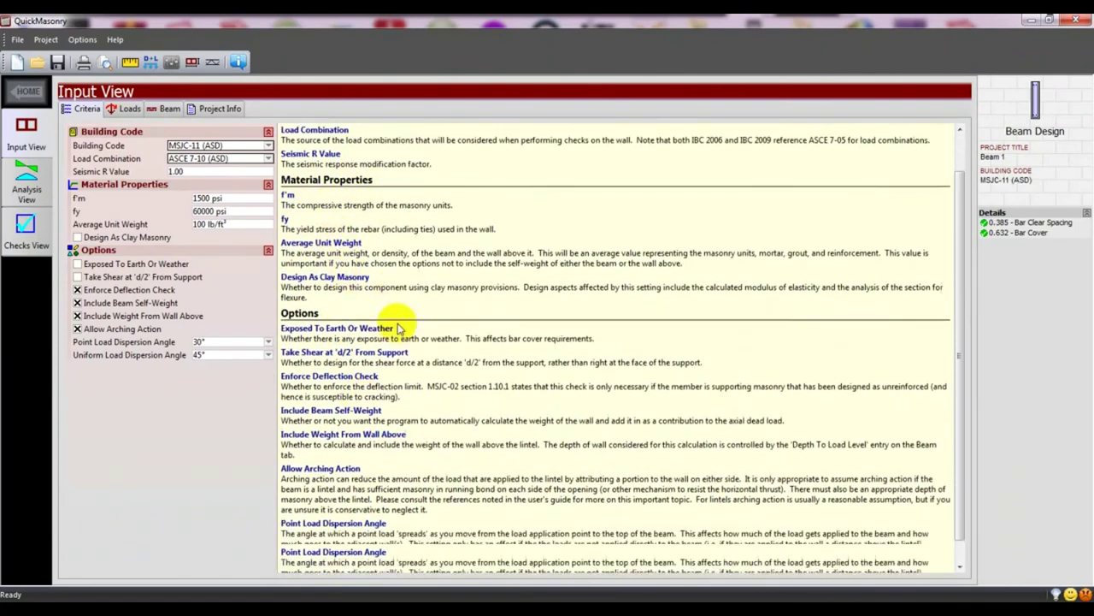
scroll(392, 389, "up", 3)
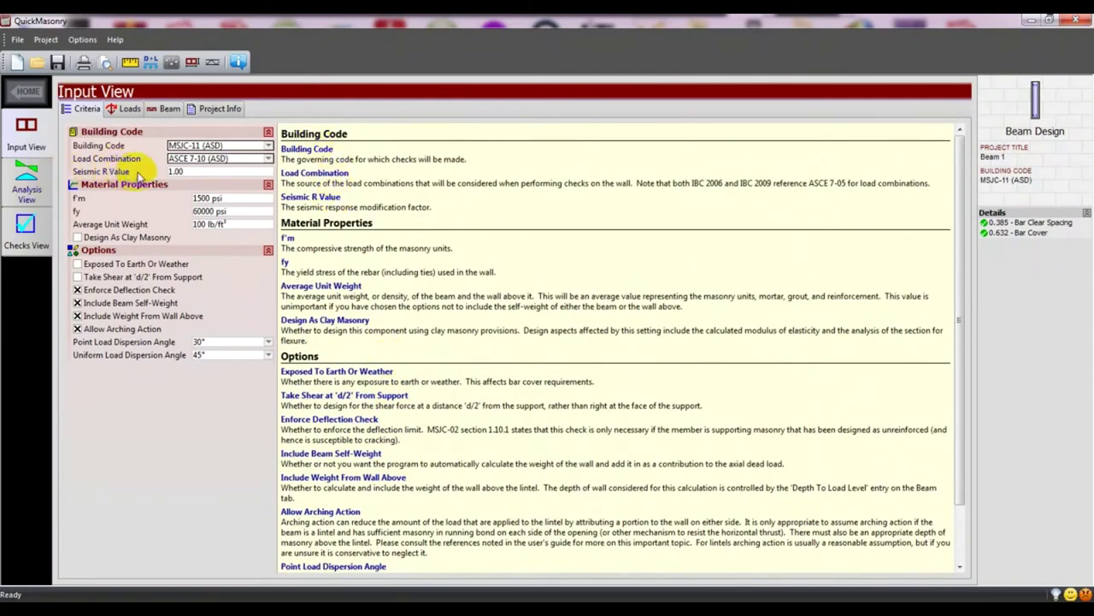
Select the Seismic R value 1.00 and change f'm from 1500 to 2500 psi.
left_click(212, 173)
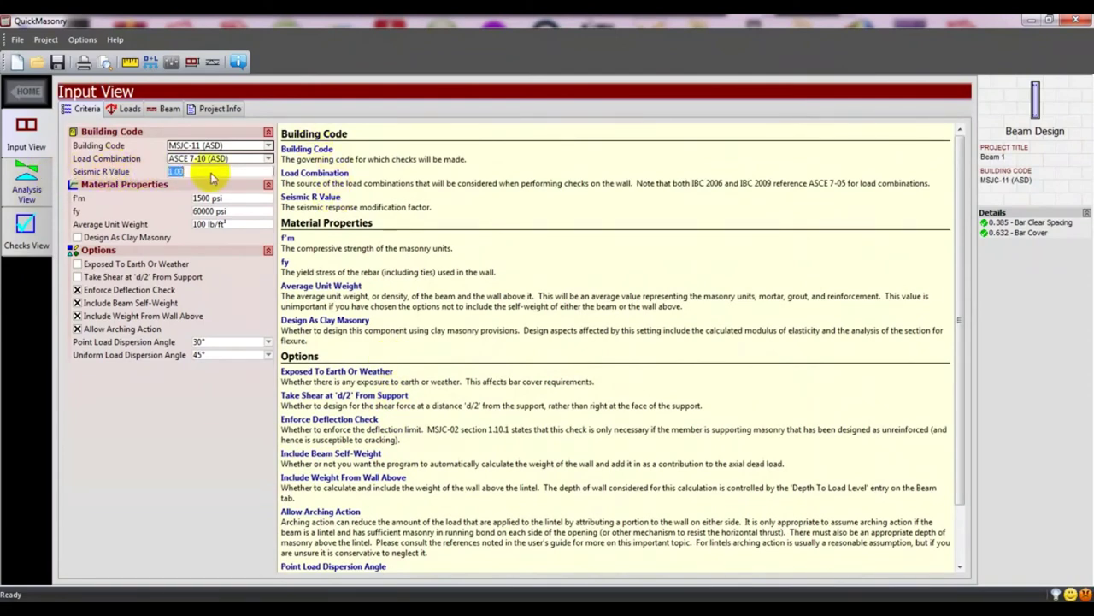
double_click(197, 172)
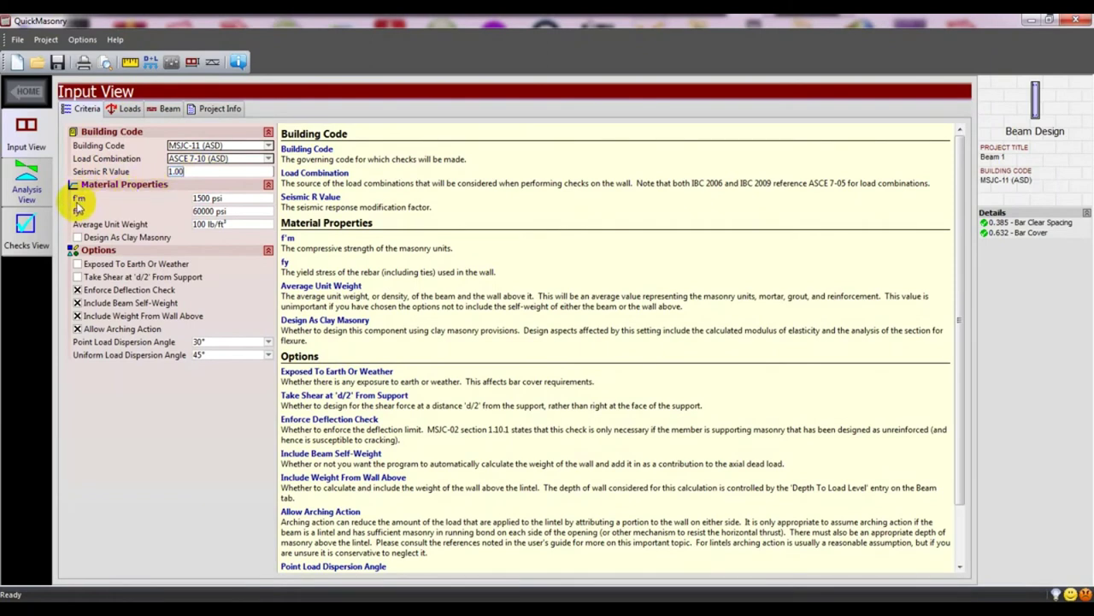
left_click(210, 199)
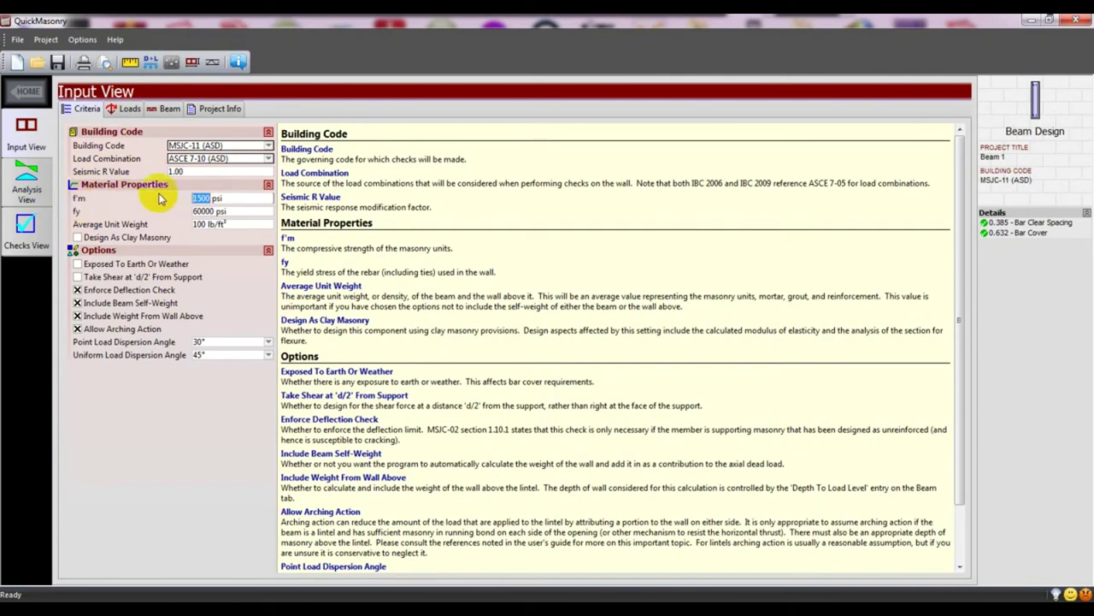
left_click(210, 198)
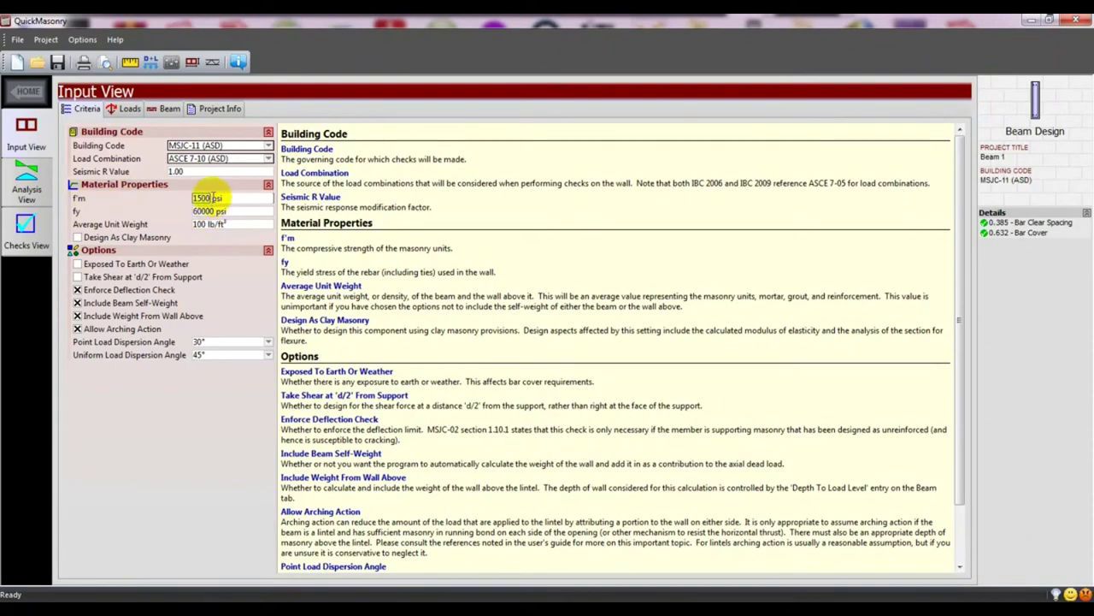
left_click_drag(198, 197, 182, 197)
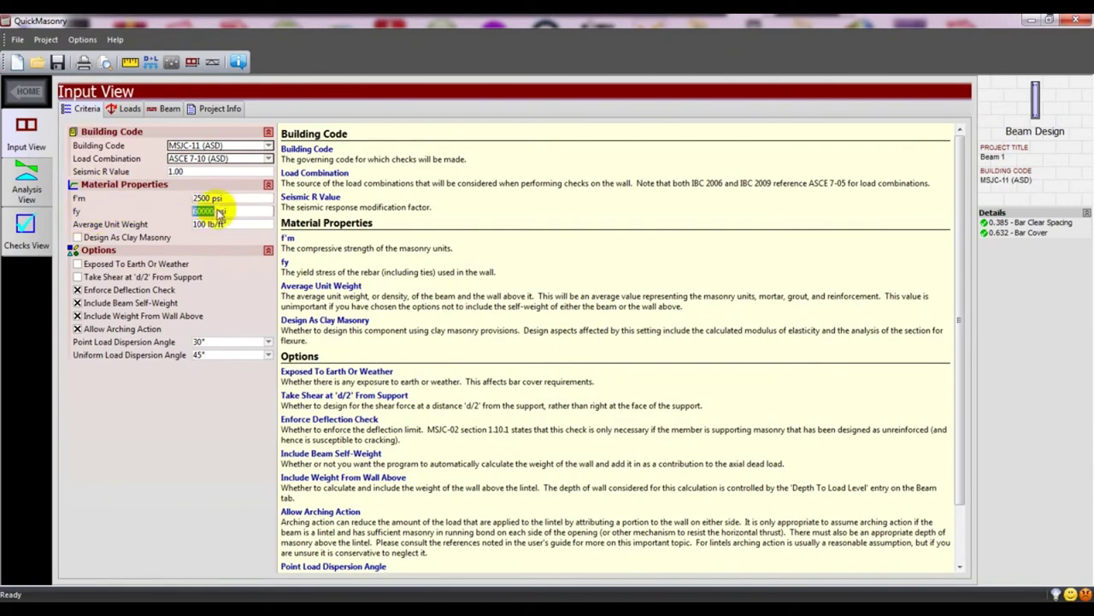
Confirm fy at 60000 psi and select the Average Unit Weight value for replacement.
left_click_drag(202, 212, 196, 214)
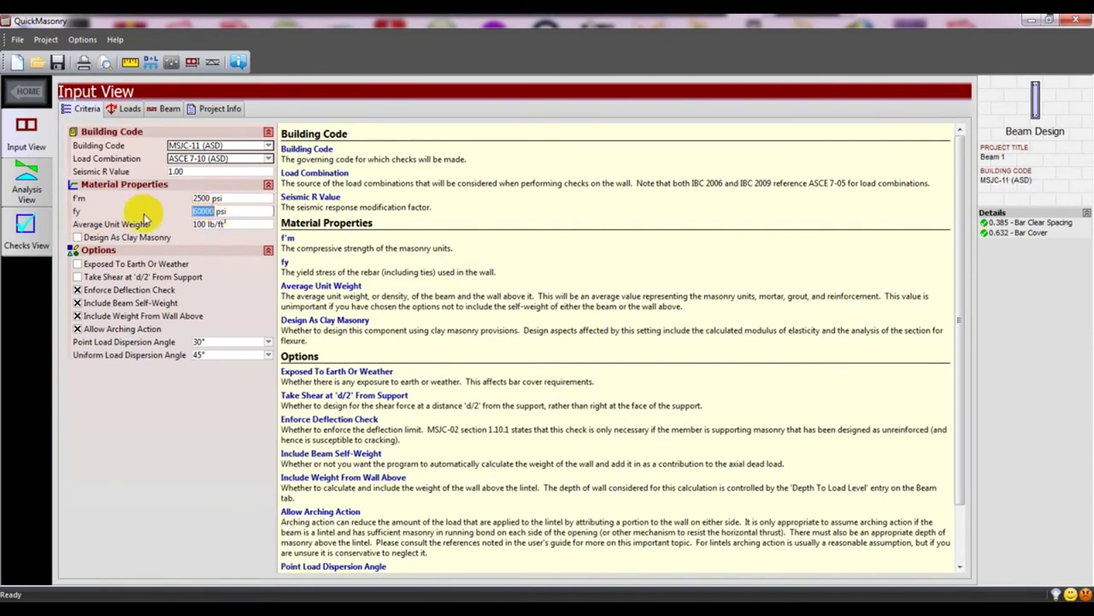
left_click(202, 212)
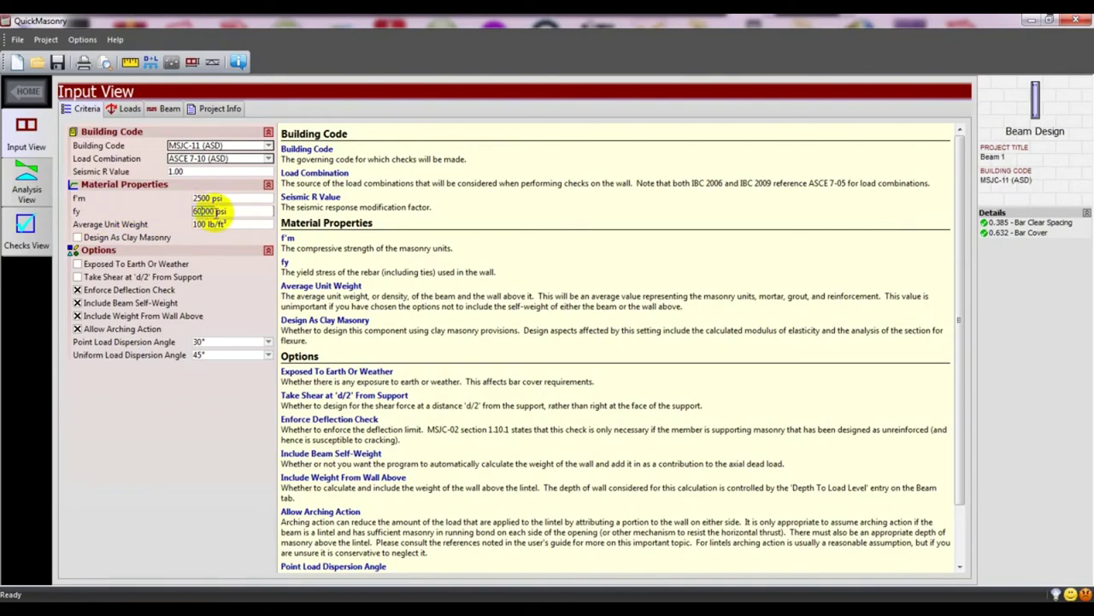
left_click_drag(190, 212, 229, 212)
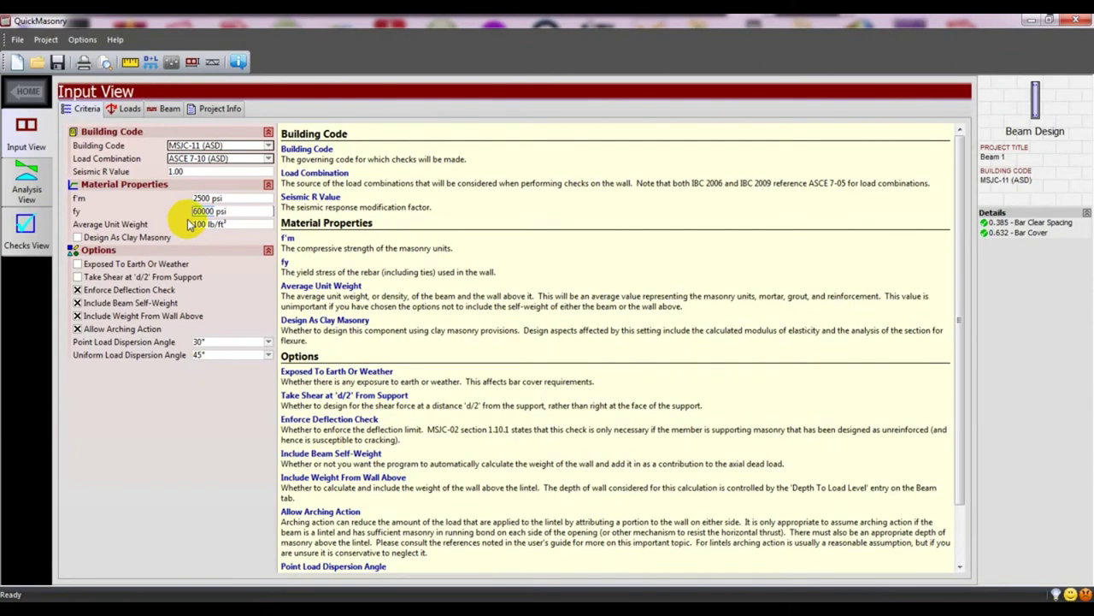
double_click(204, 224)
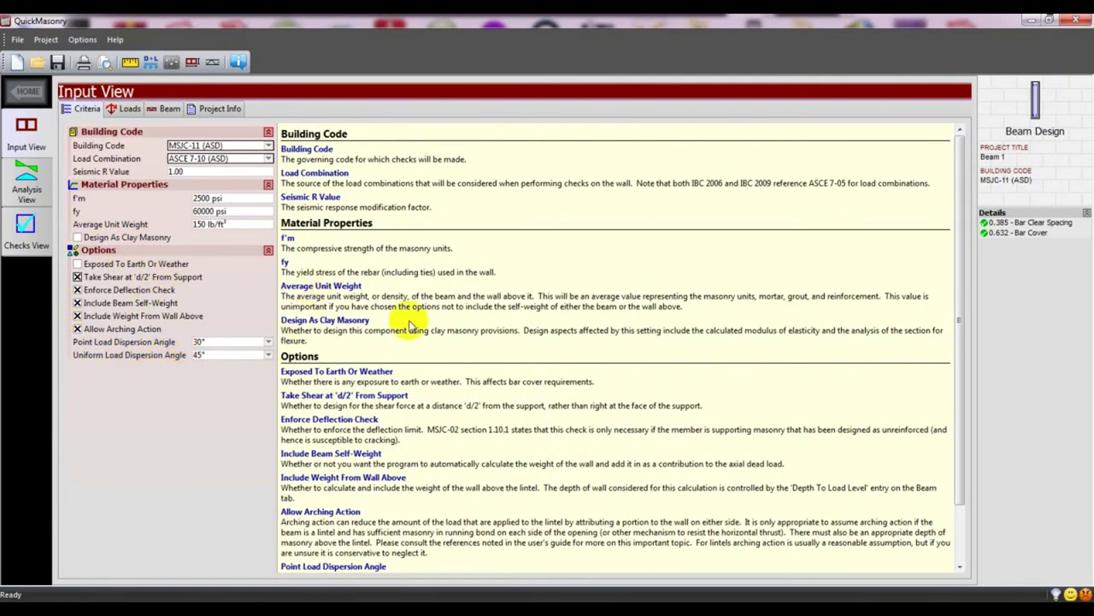
Scroll the help panel to review the 150 lb/ft³ unit weight and shear-at-d/2 settings.
scroll(449, 368, "down", 3)
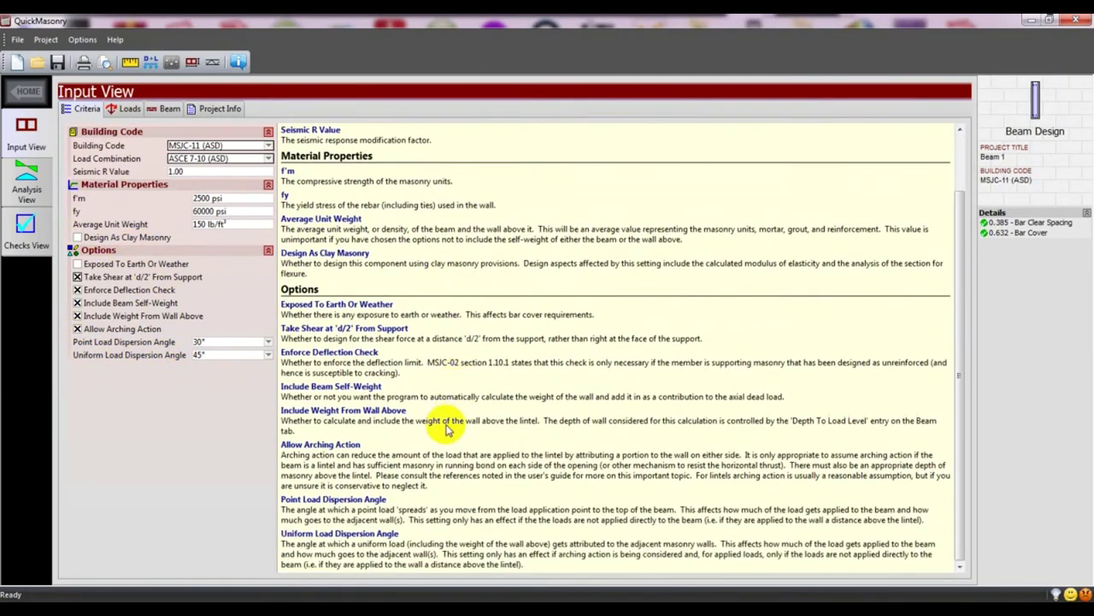
scroll(446, 429, "up", 3)
scroll(423, 380, "down", 3)
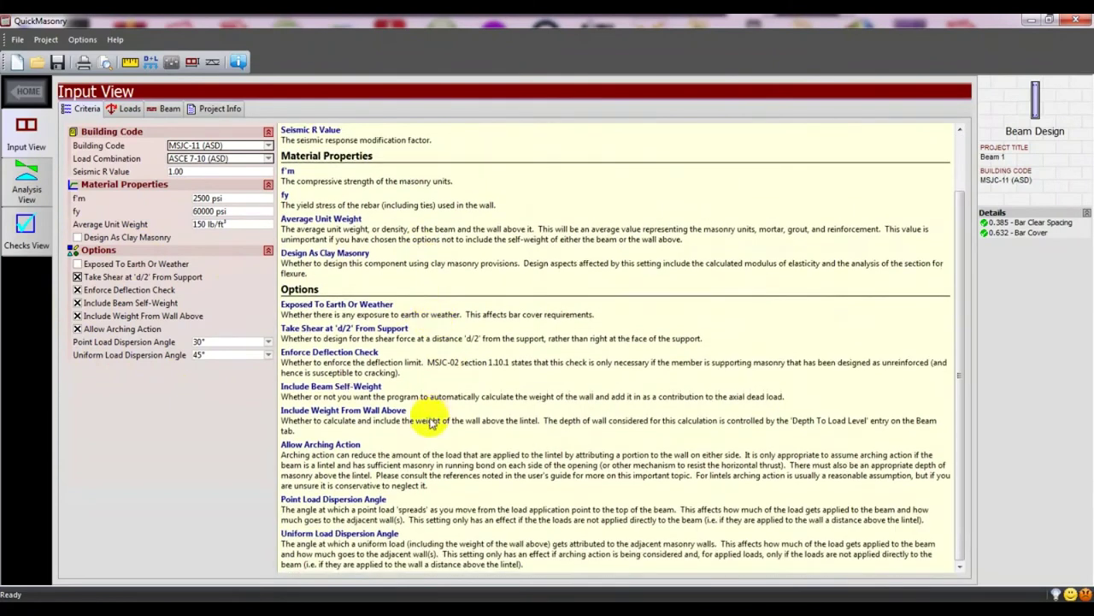
scroll(411, 496, "up", 3)
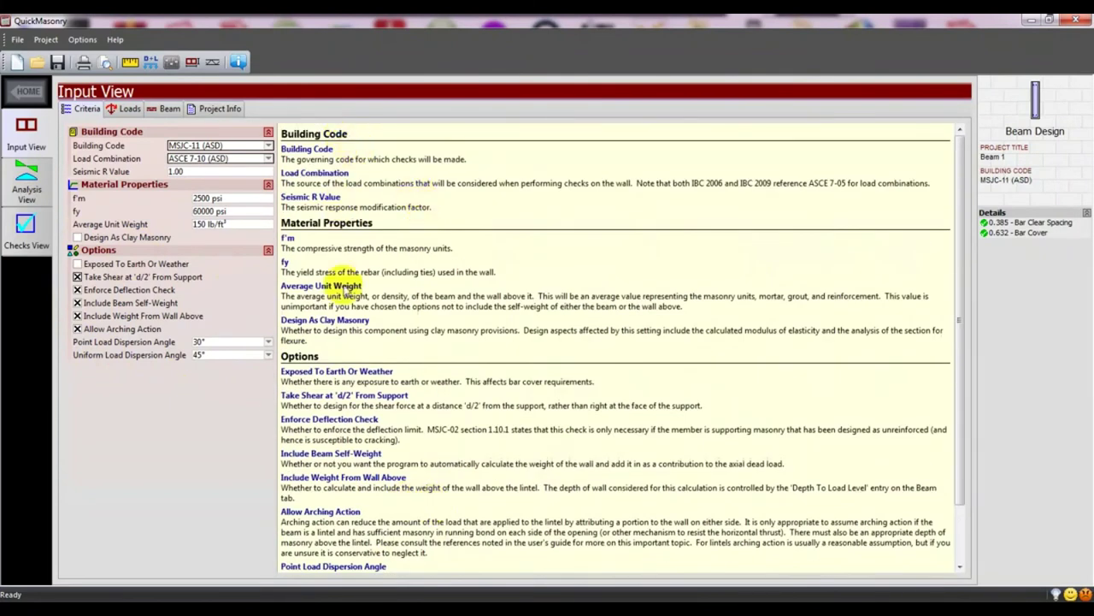
scroll(382, 402, "down", 3)
scroll(385, 408, "up", 3)
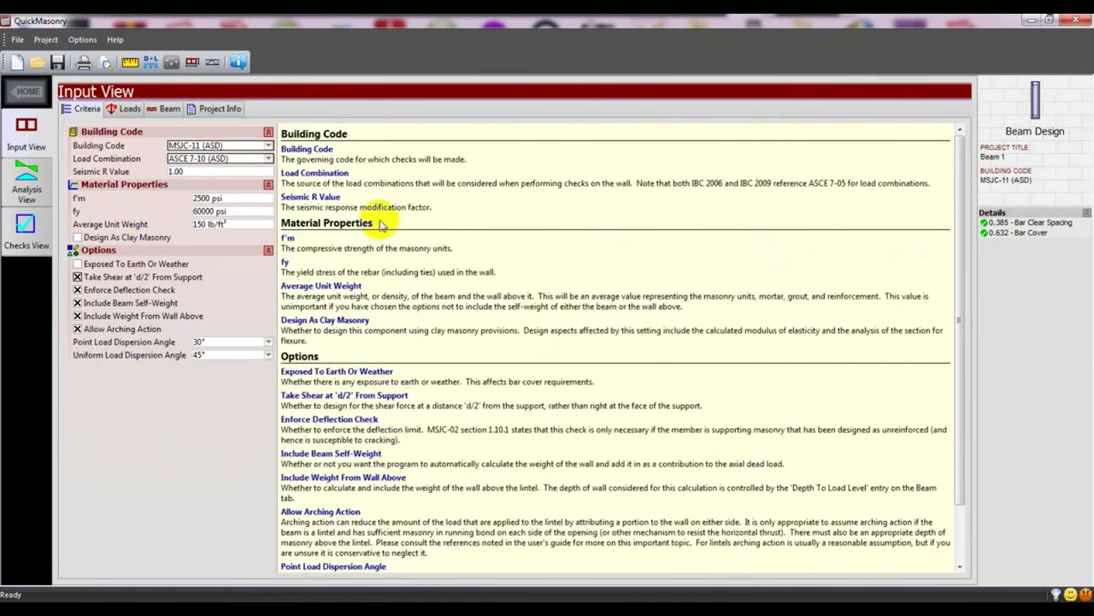
Check the empty Loads list, then show the Beam tab with its 10 ft span and 30 in depth.
left_click(128, 110)
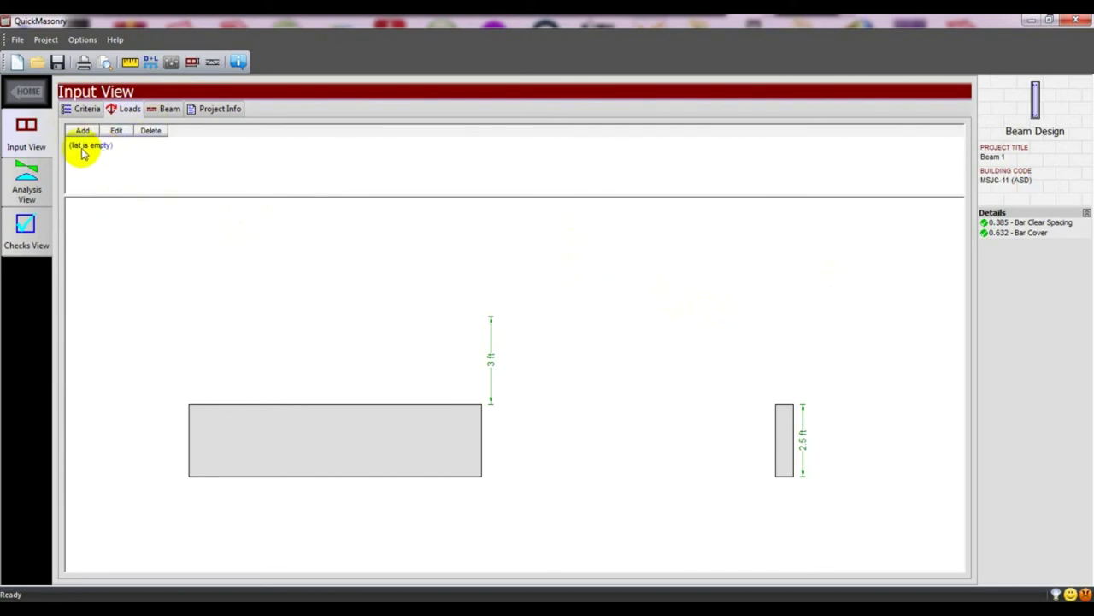
left_click(160, 111)
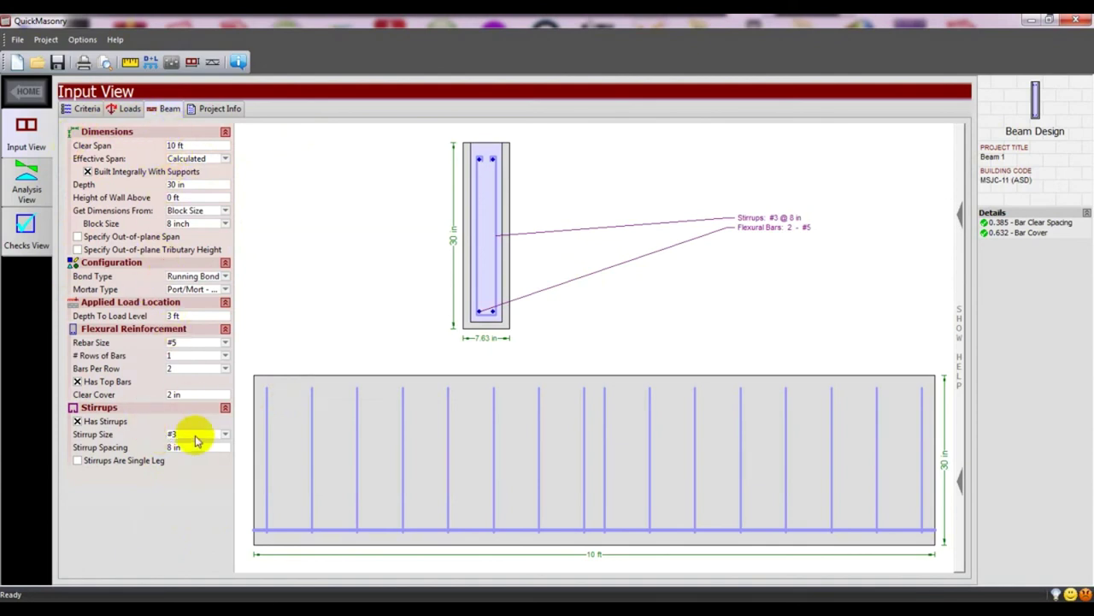
Show Beam 1's Project Info fields, then view and close the Joint Reinforcement Sizes list.
left_click(215, 109)
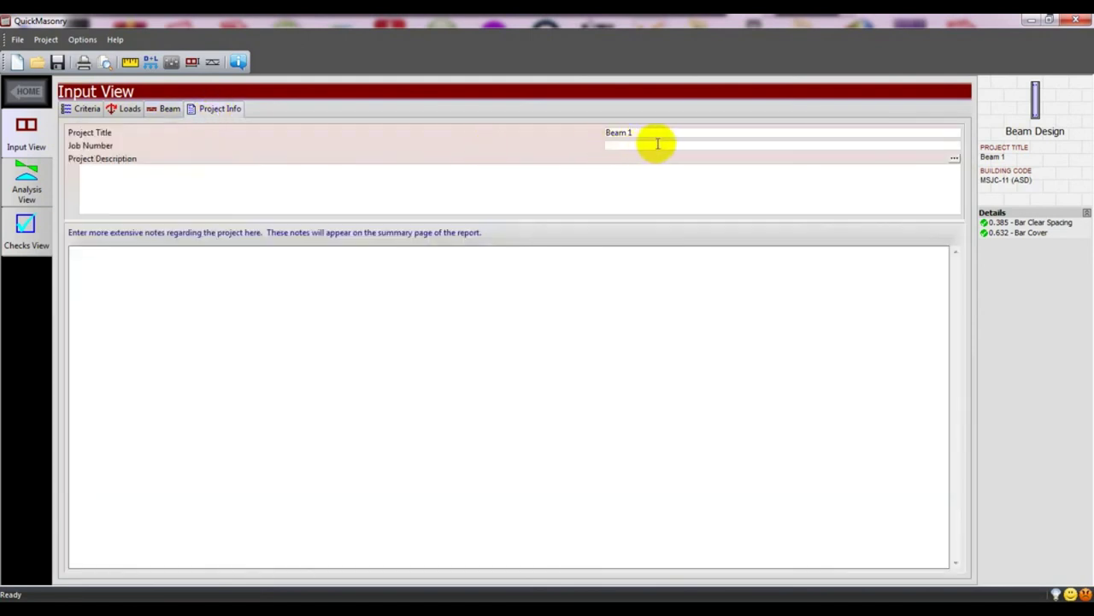
left_click(221, 192)
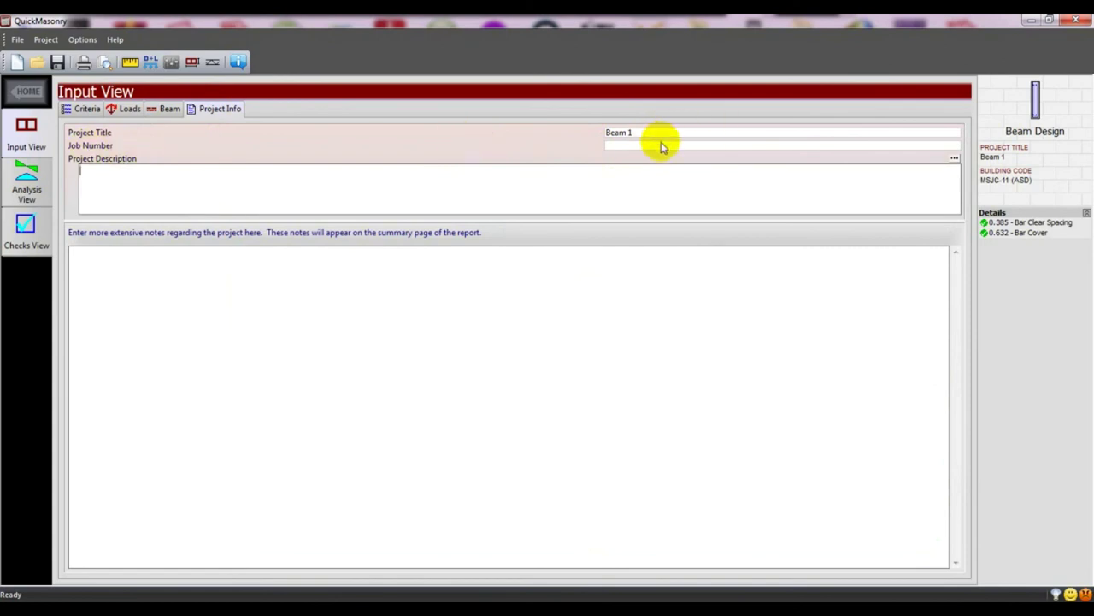
left_click(659, 145)
left_click(210, 195)
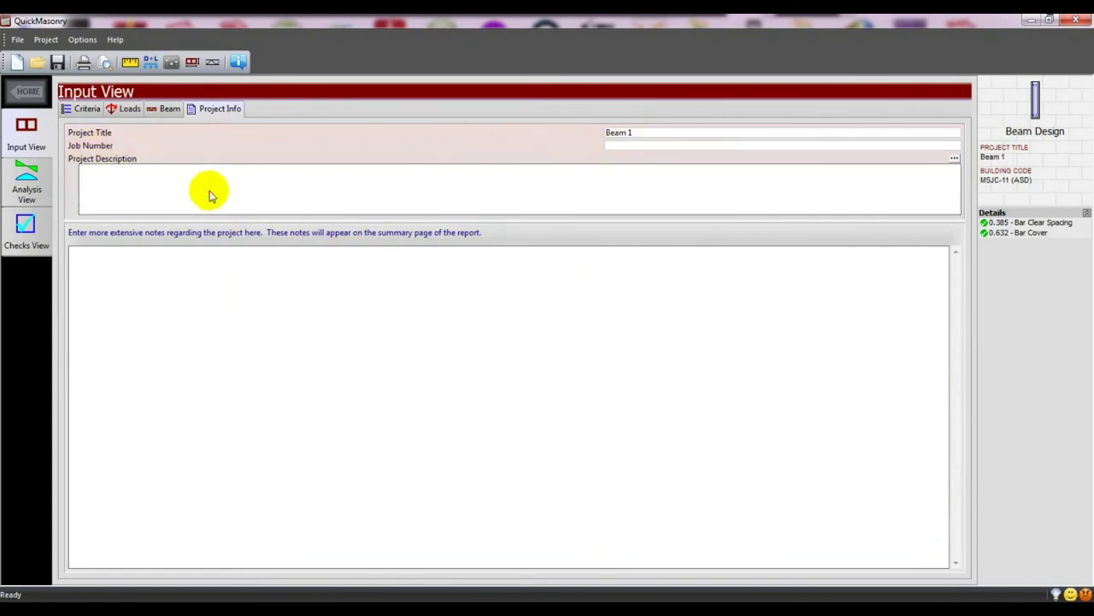
left_click(208, 67)
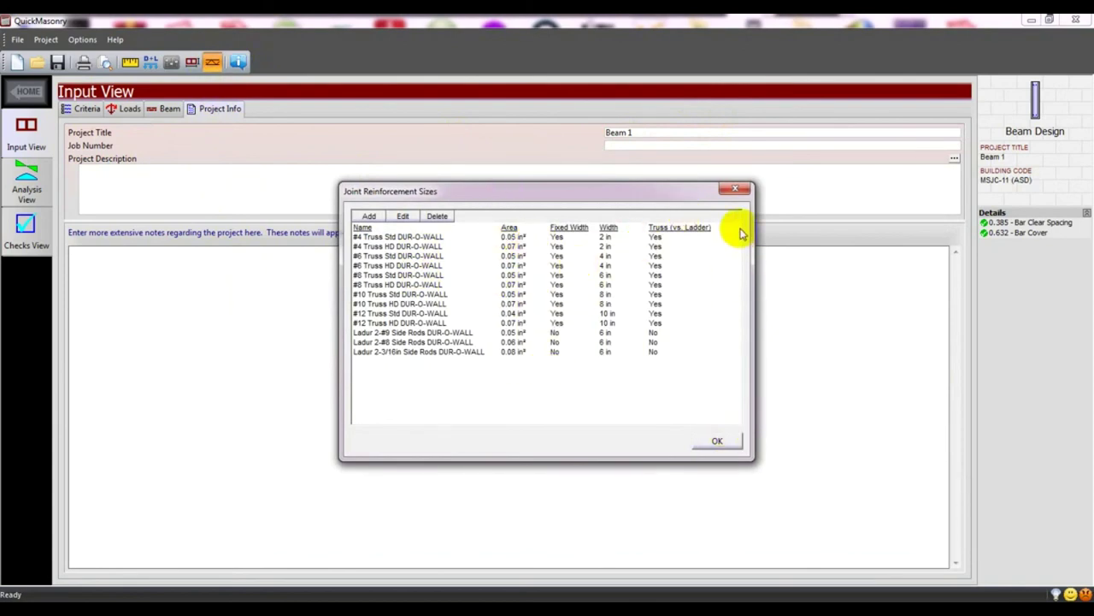
left_click(736, 190)
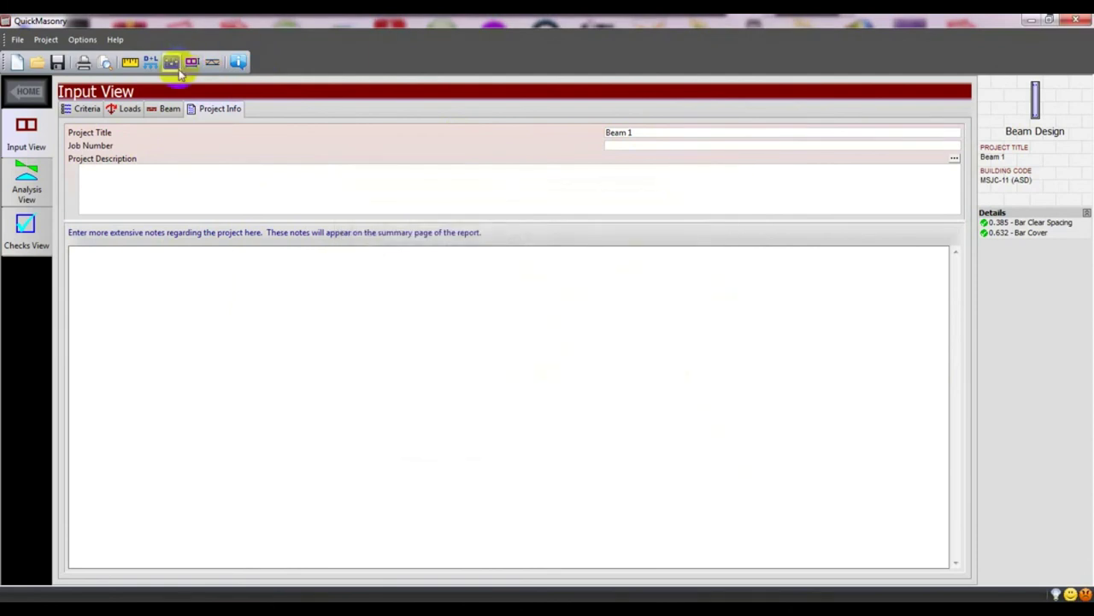
Tick 'Display Company Logo In Report Header' in Preferences, cancelling the logo file selection.
left_click(172, 63)
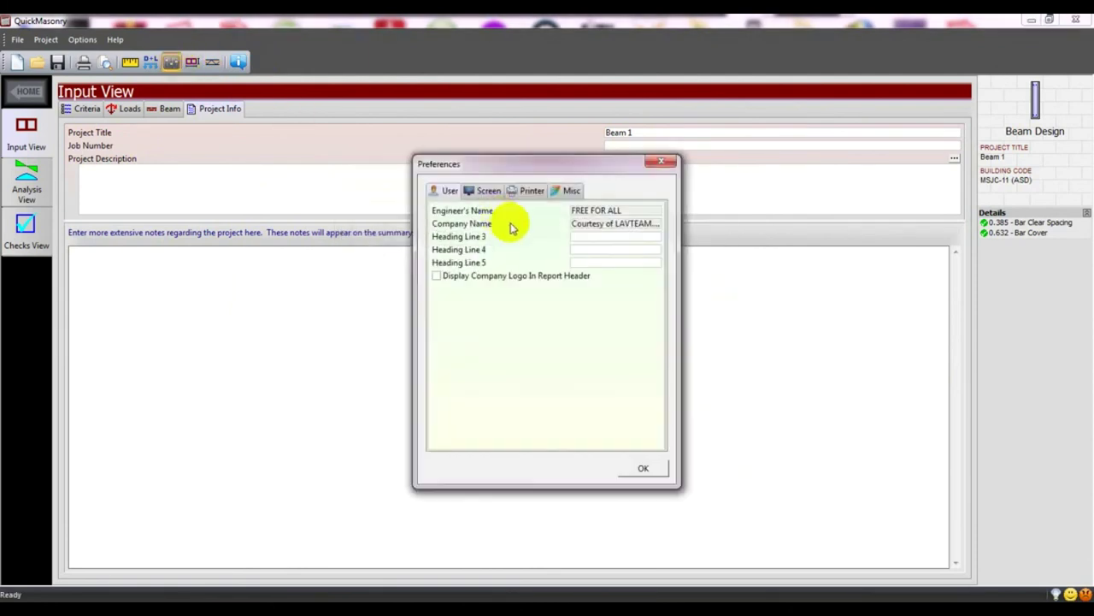
left_click_drag(516, 171, 498, 170)
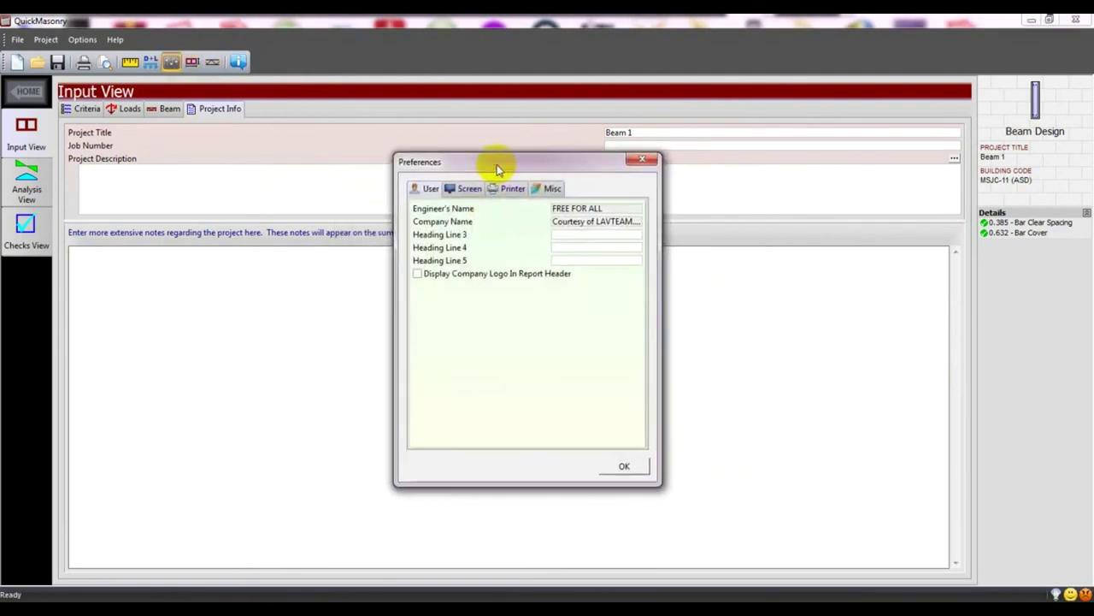
left_click(419, 275)
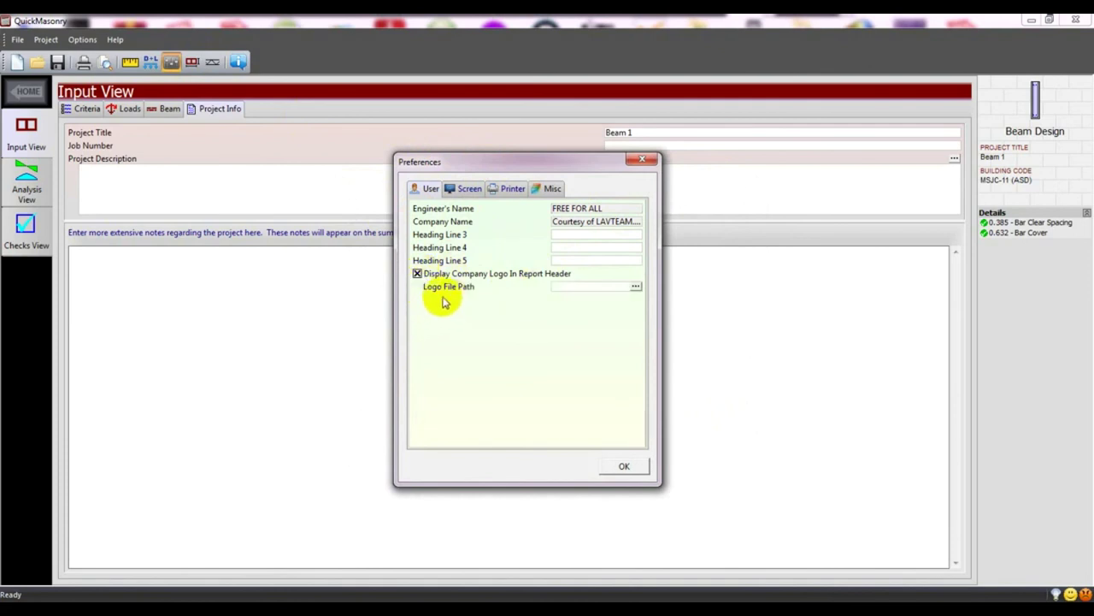
left_click(636, 288)
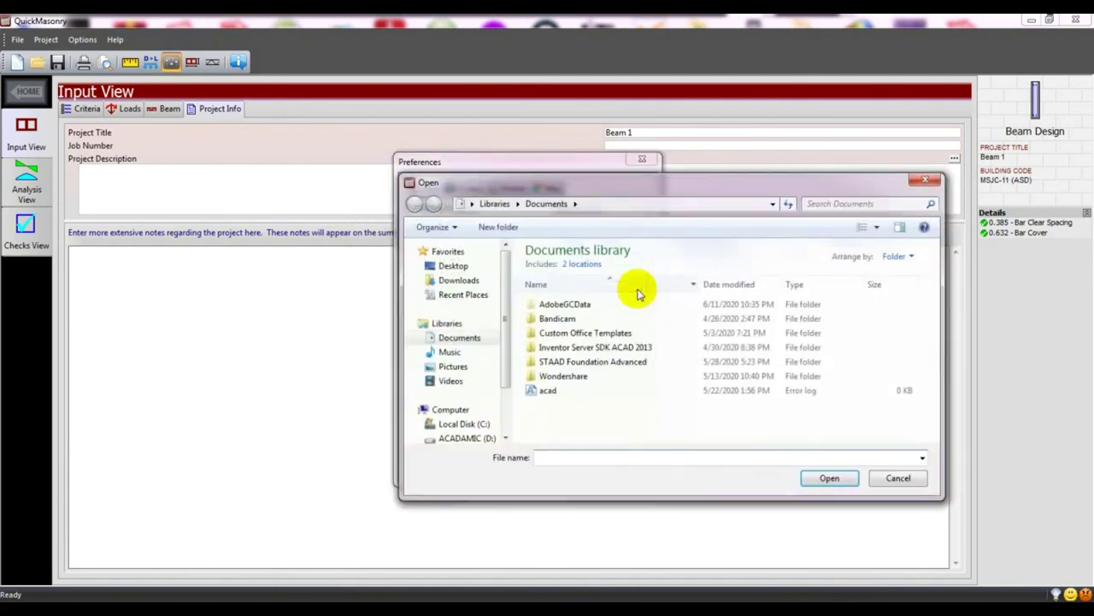
left_click(926, 181)
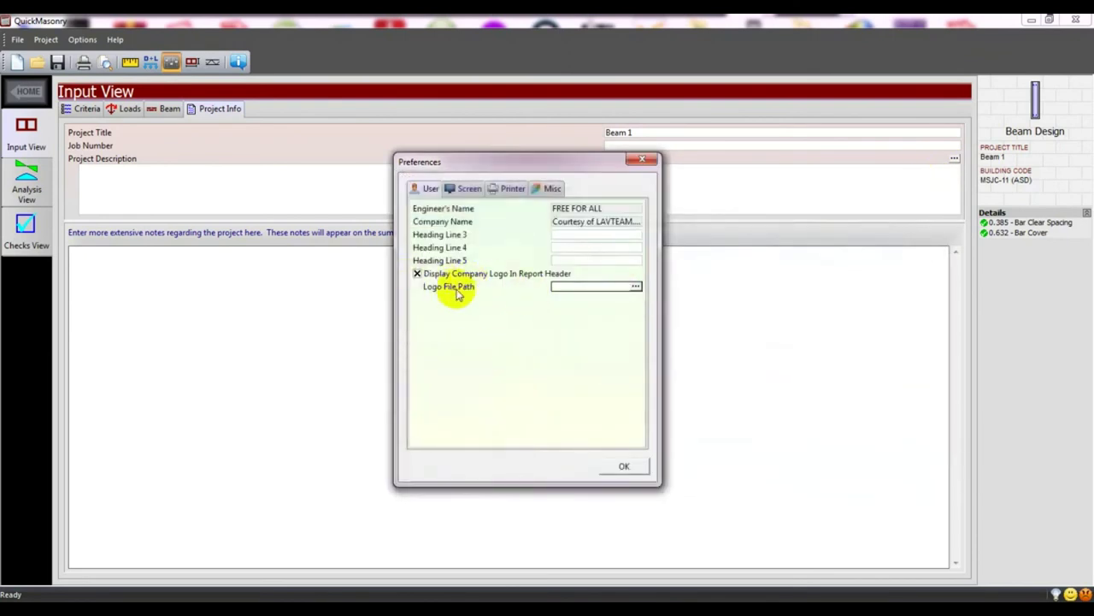
Review the Screen drawing colours and Misc startup and feet-inches options, then accept Preferences.
left_click(463, 189)
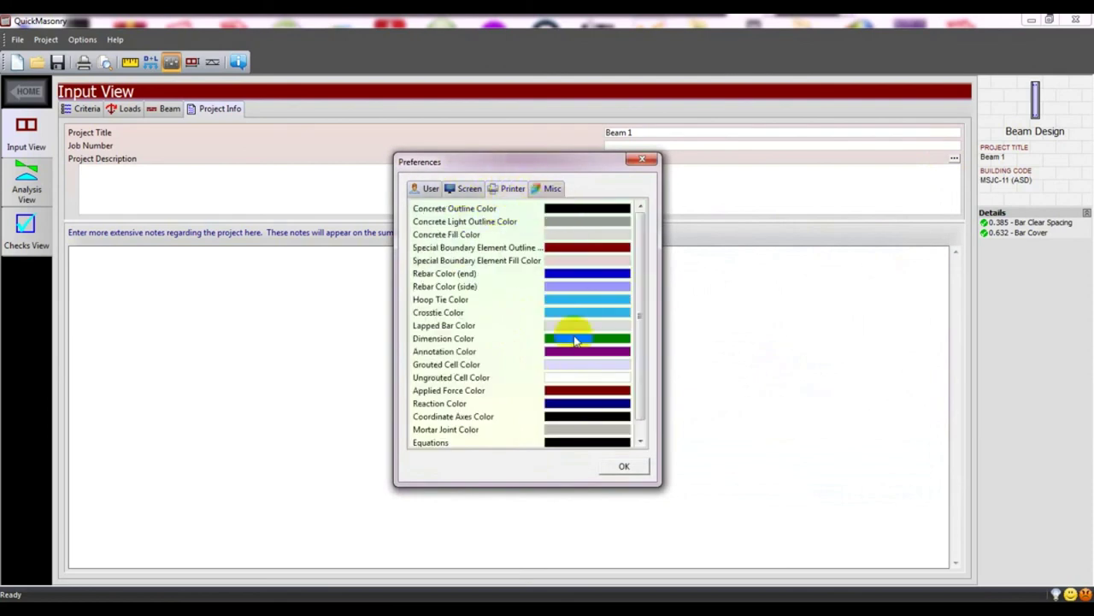
left_click(537, 191)
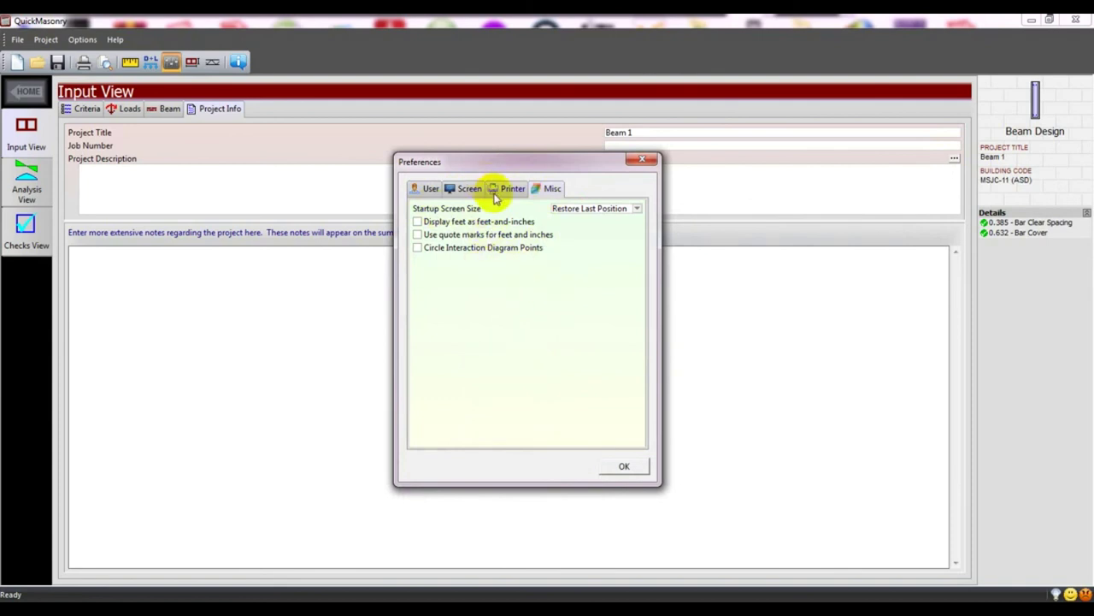
left_click(622, 466)
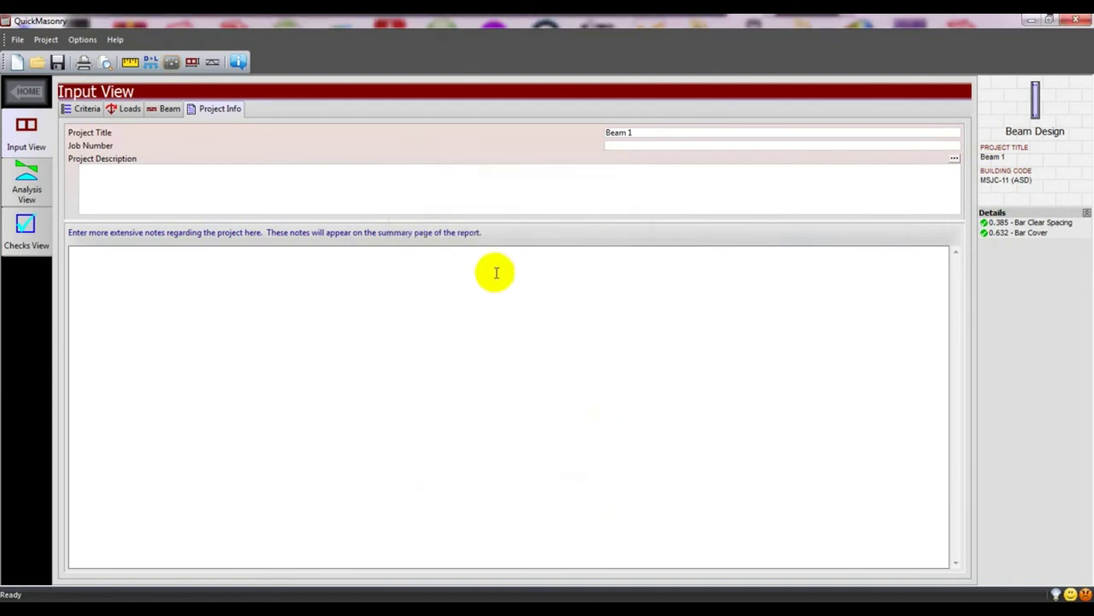